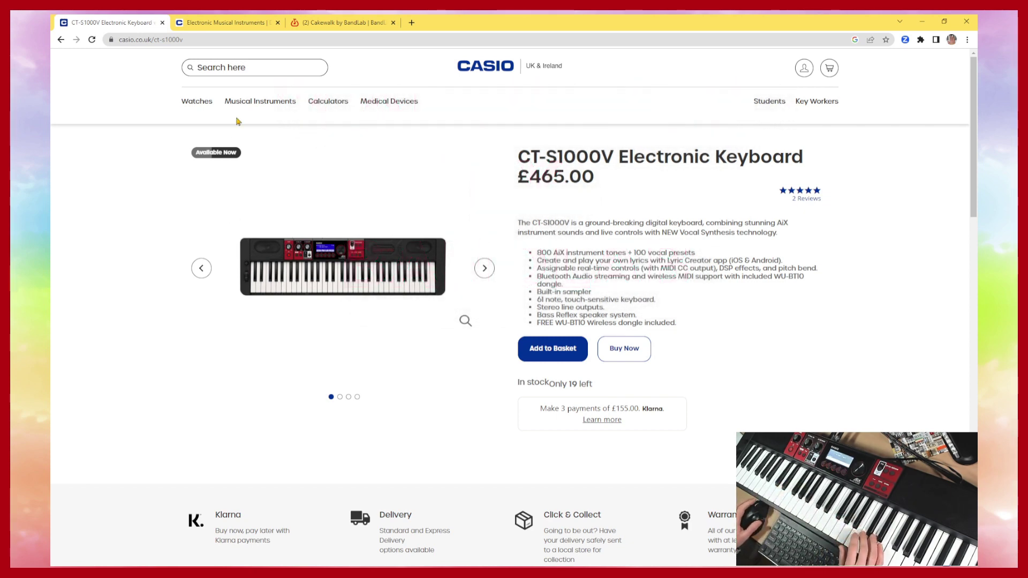
# Step: Show the Casio support page listing the Patch Script downloads and the SMF Converter
pyautogui.click(239, 25)
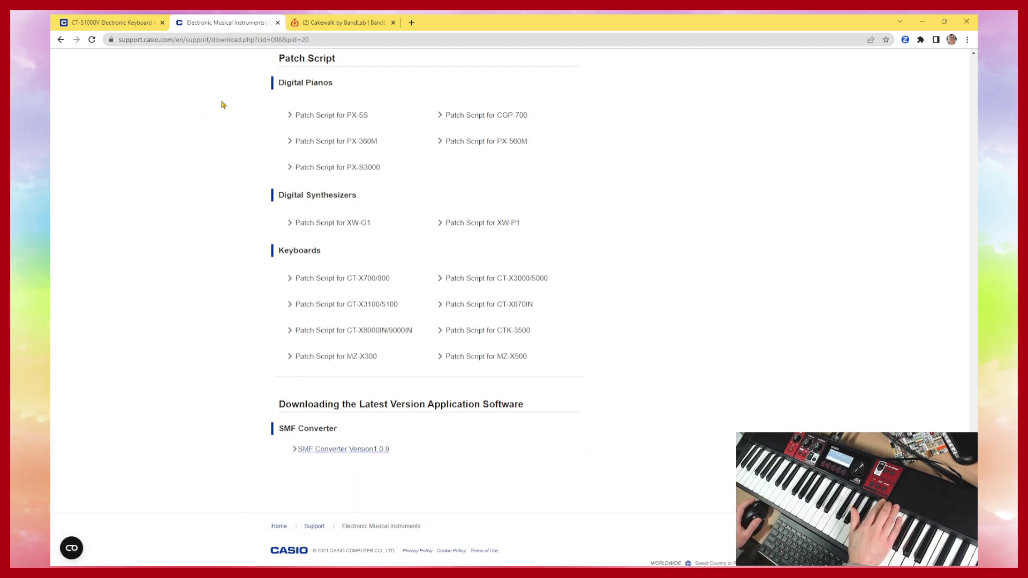
pyautogui.click(326, 25)
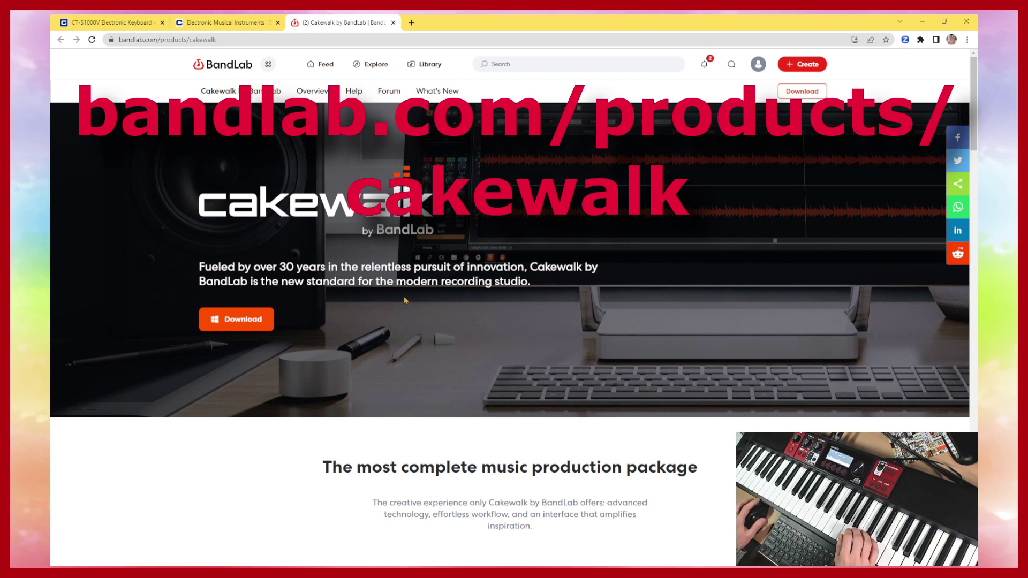
# Step: Browse the Cakewalk by BandLab product page and start the Cakewalk download
pyautogui.scroll(-8, 406, 301)
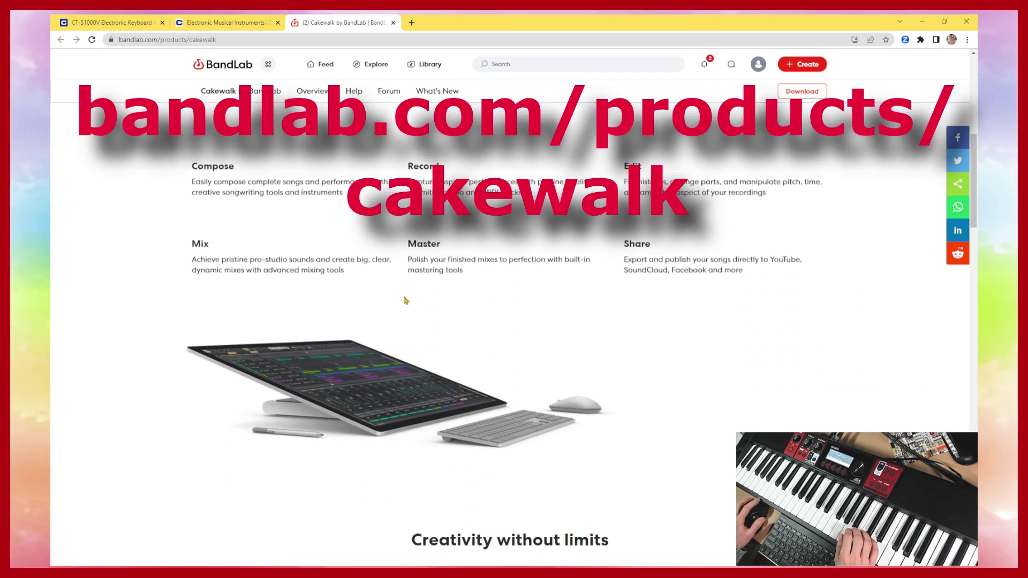
pyautogui.scroll(-9, 405, 301)
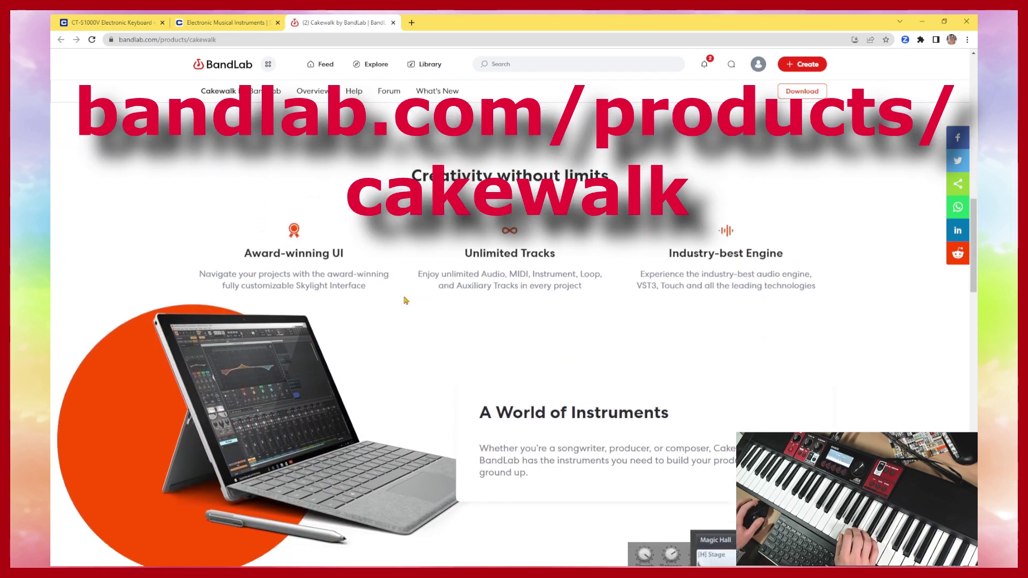
pyautogui.scroll(-9, 406, 300)
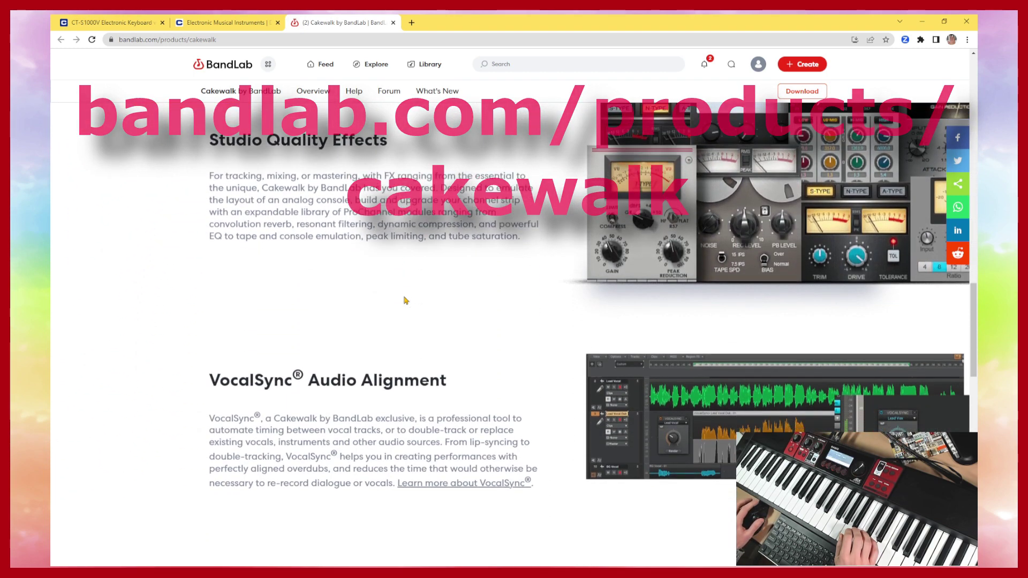
pyautogui.scroll(14, 405, 300)
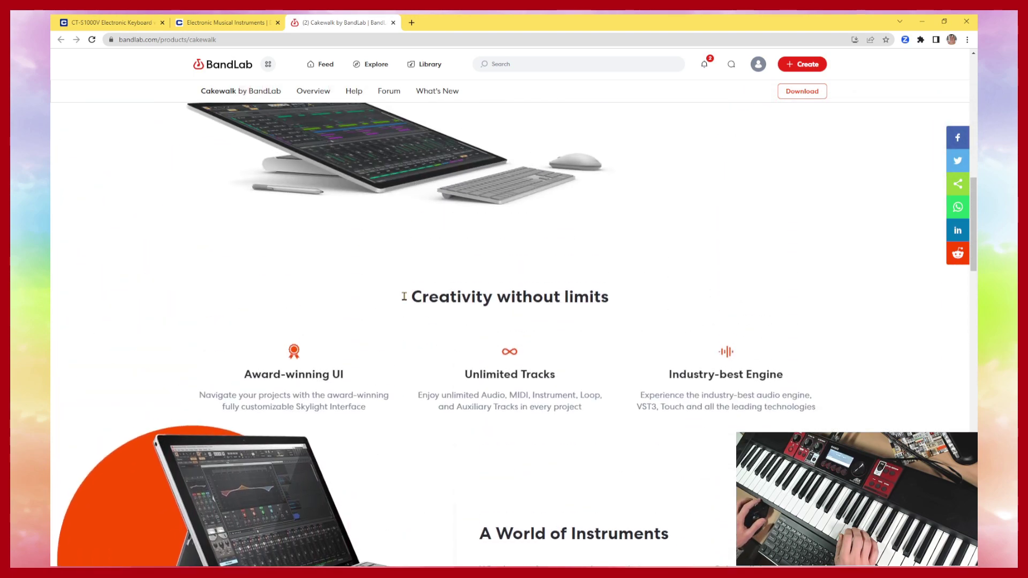
pyautogui.scroll(11, 404, 296)
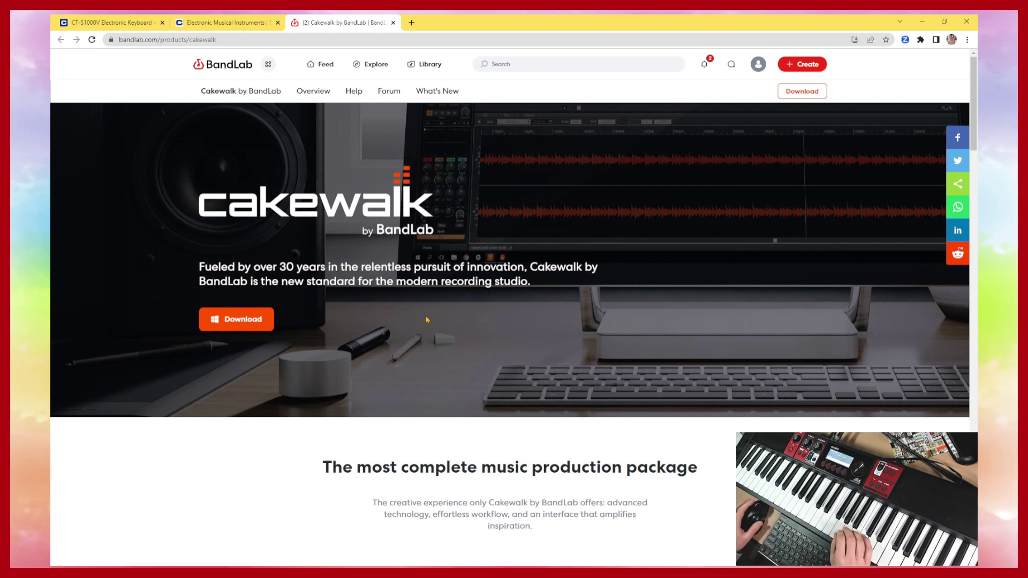
pyautogui.click(266, 318)
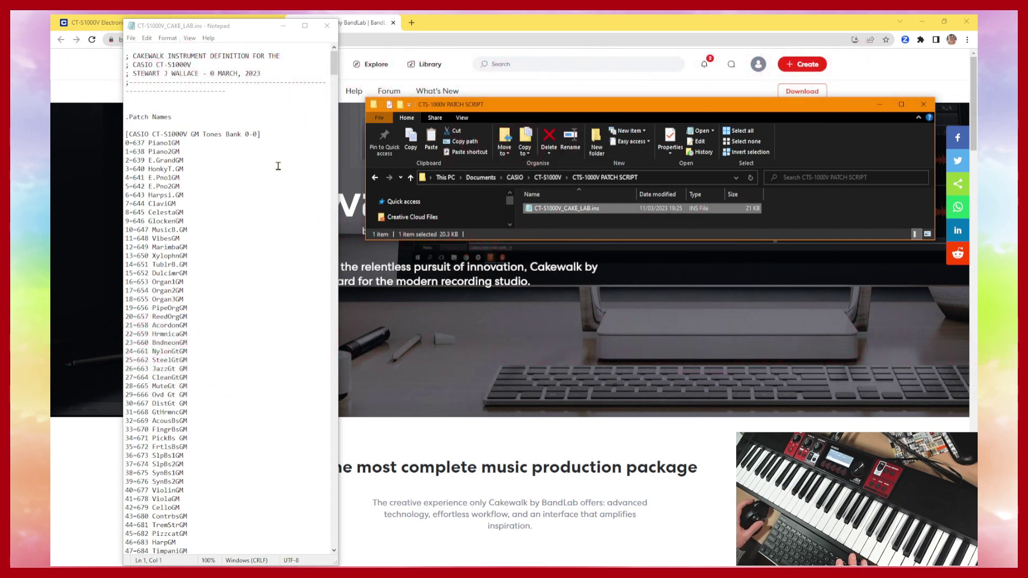
pyautogui.click(249, 32)
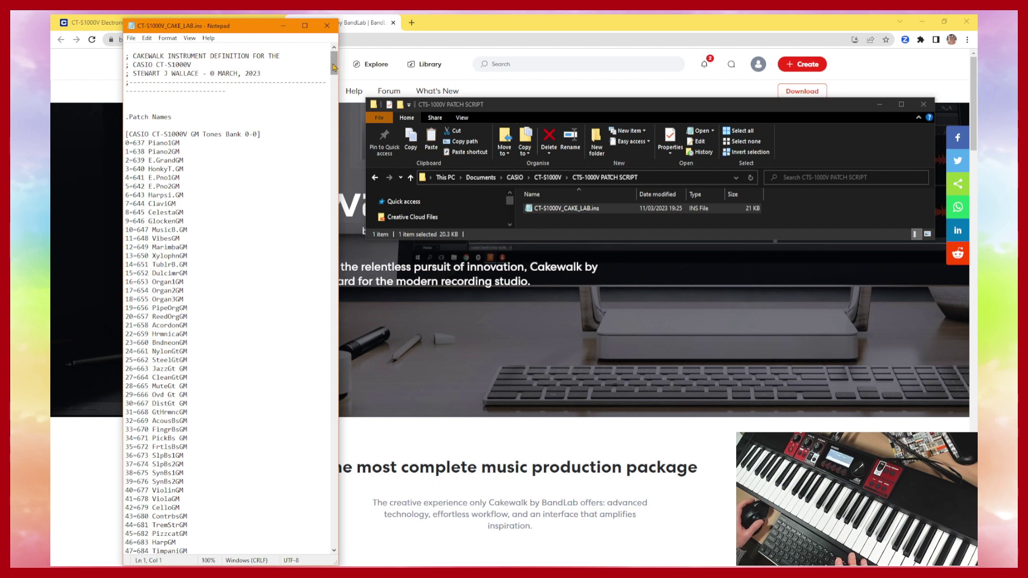
pyautogui.moveTo(334, 67); pyautogui.dragTo(343, 183)
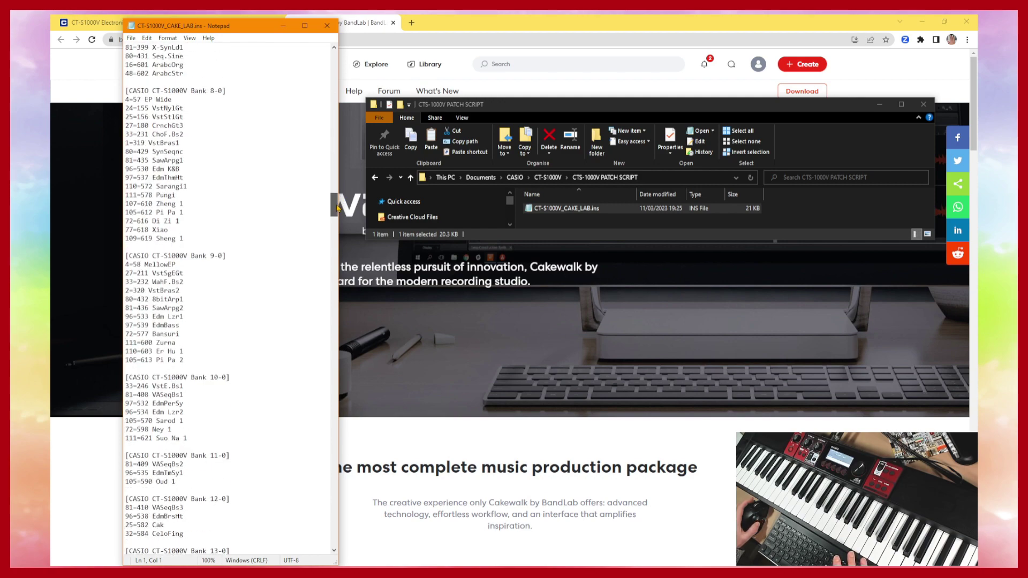
pyautogui.moveTo(337, 207); pyautogui.dragTo(338, 424)
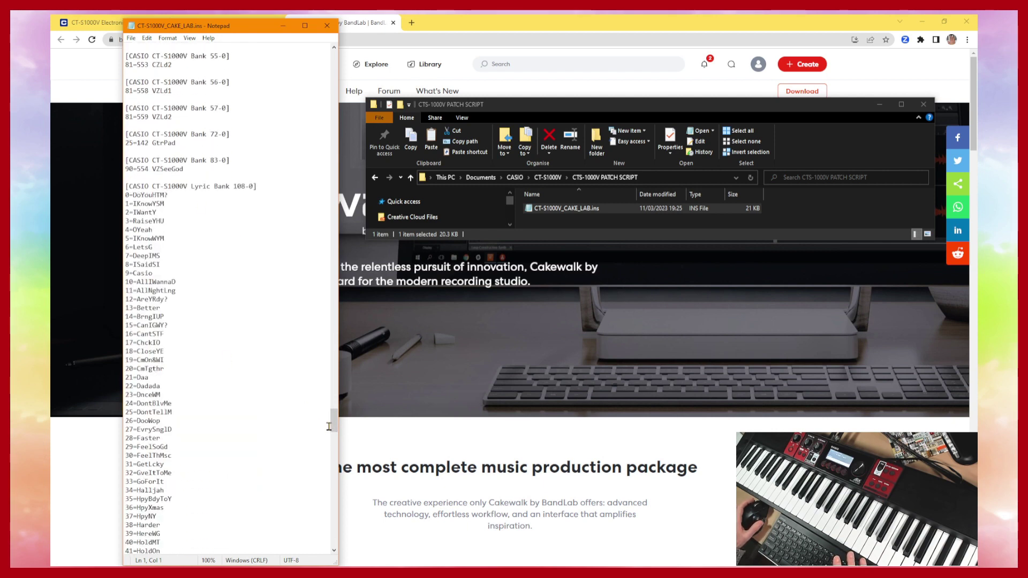
pyautogui.moveTo(333, 431); pyautogui.dragTo(334, 491)
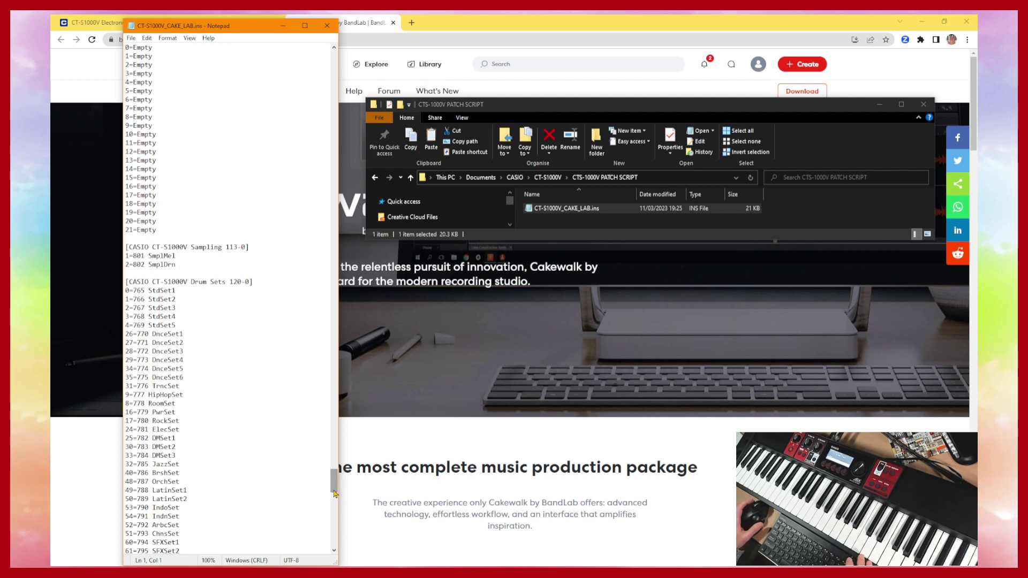
pyautogui.moveTo(334, 492); pyautogui.dragTo(345, 415)
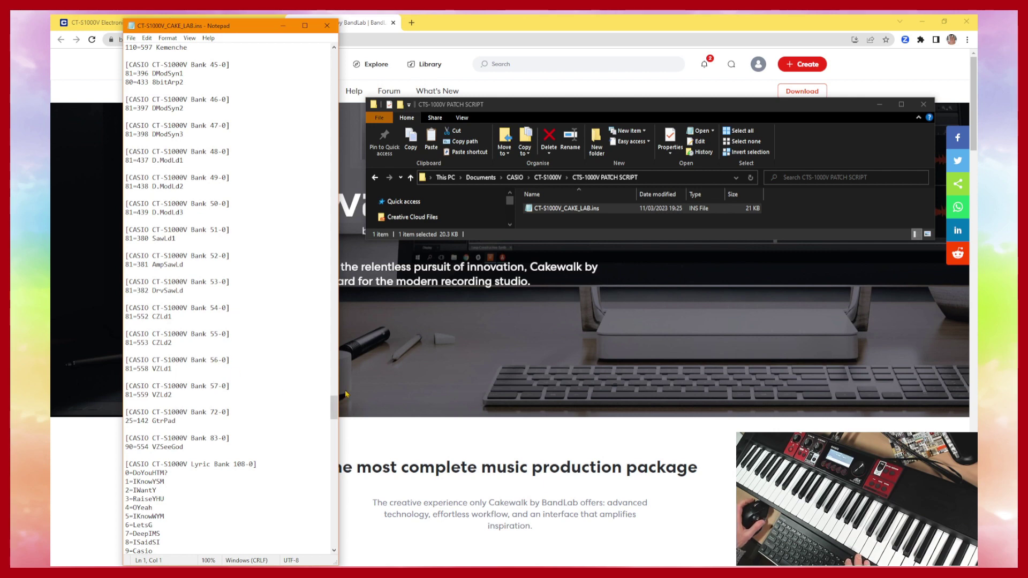
pyautogui.moveTo(334, 413); pyautogui.dragTo(330, 67)
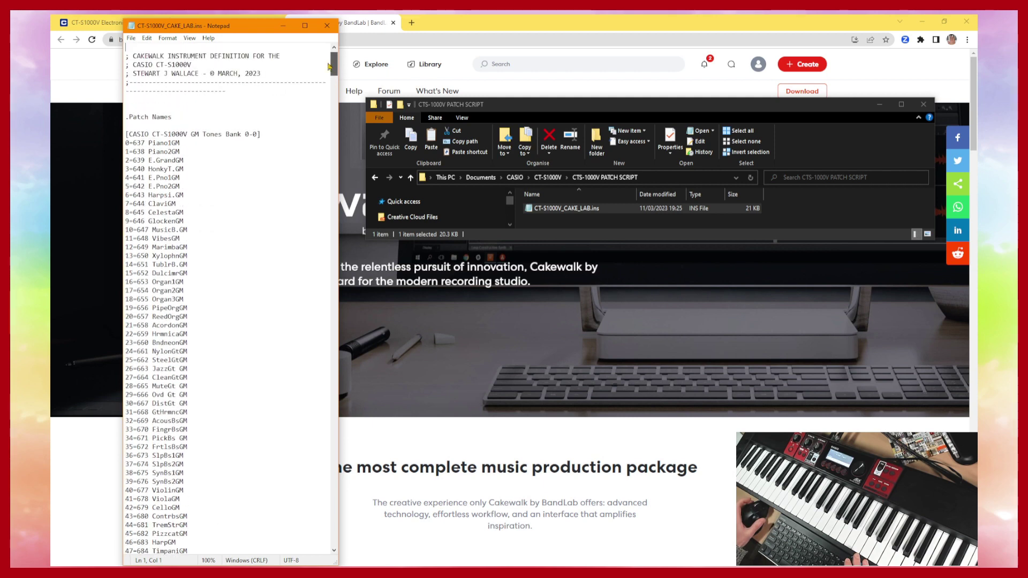
# Step: Scroll through the CT-S1000V bank and patch listings in the Notepad instrument file
pyautogui.scroll(-3, 210, 180)
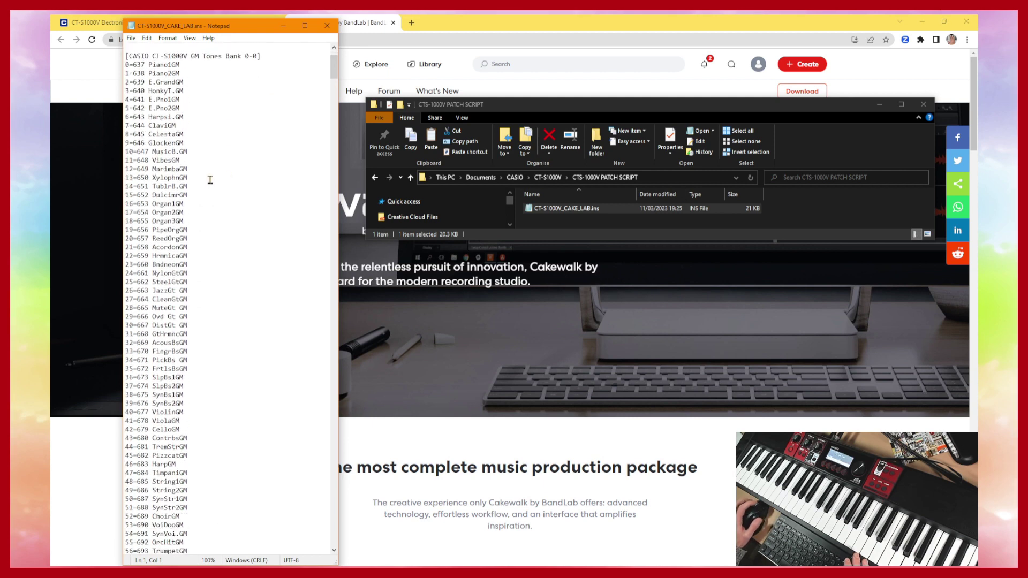
pyautogui.scroll(-8, 212, 182)
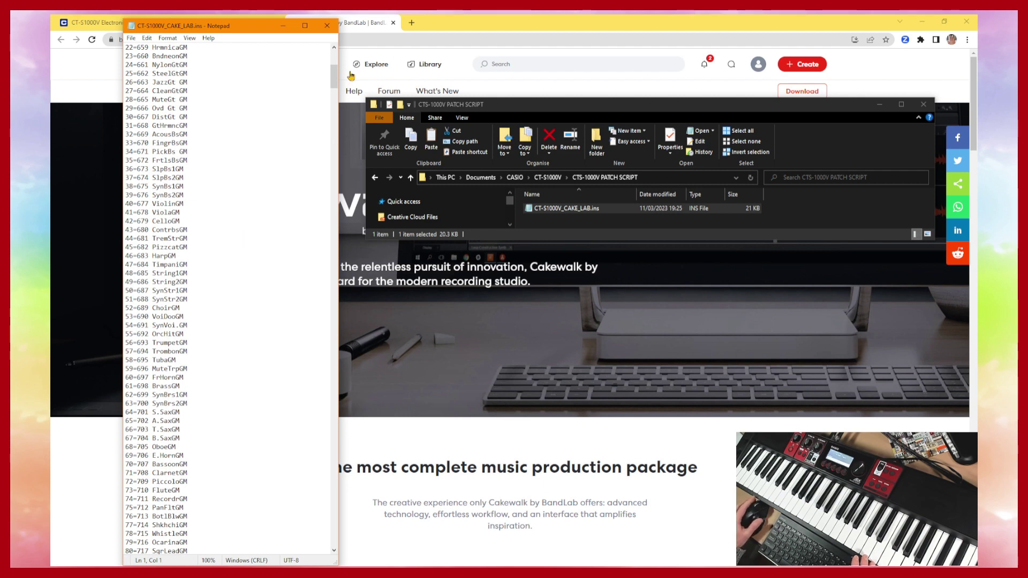
pyautogui.moveTo(333, 83); pyautogui.dragTo(333, 144)
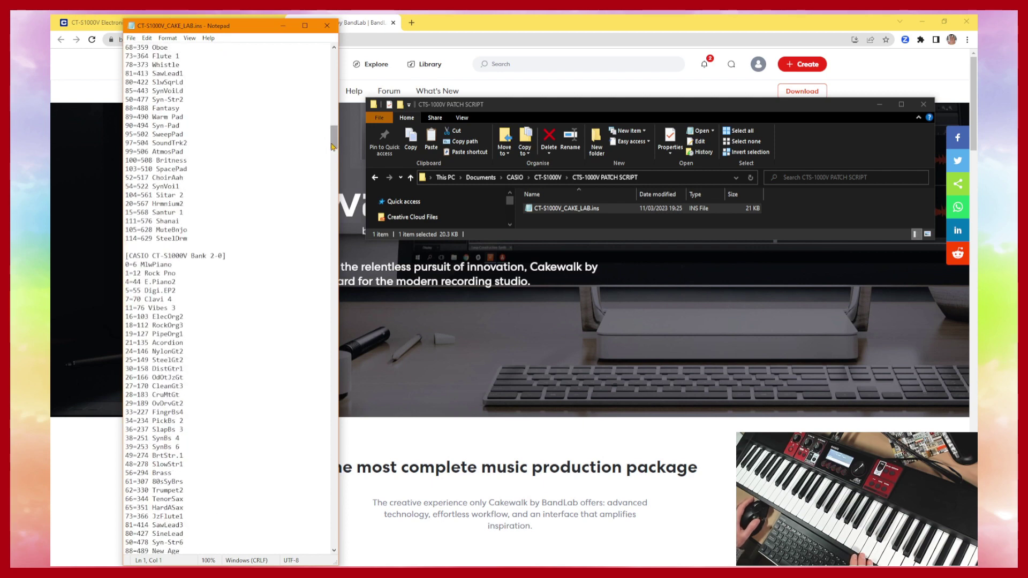
pyautogui.moveTo(333, 149); pyautogui.dragTo(333, 185)
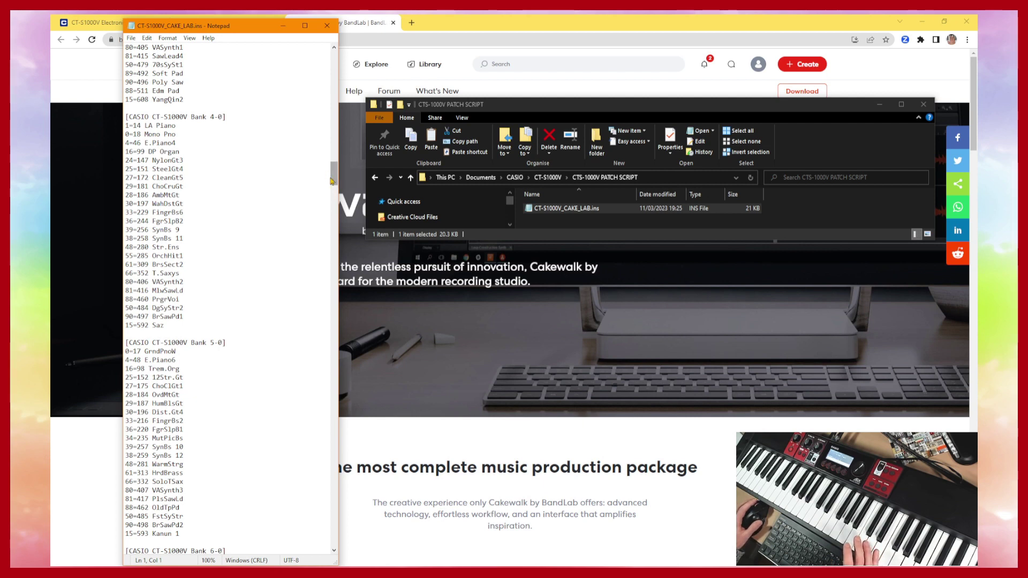
pyautogui.moveTo(335, 181); pyautogui.dragTo(325, 68)
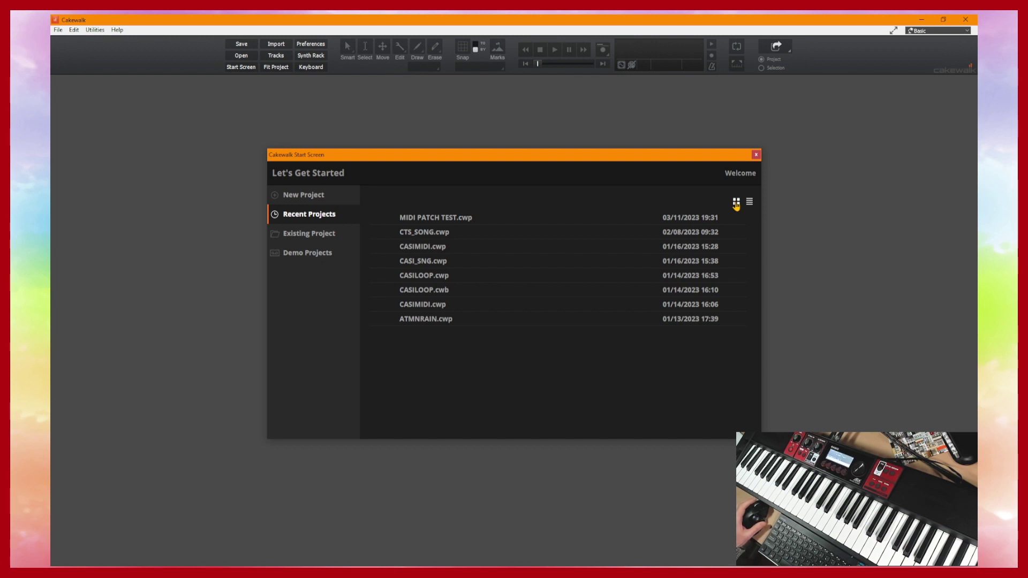
# Step: Create a new project from the Empty Project.cwt template on the Start Screen
pyautogui.moveTo(530, 160); pyautogui.dragTo(527, 142)
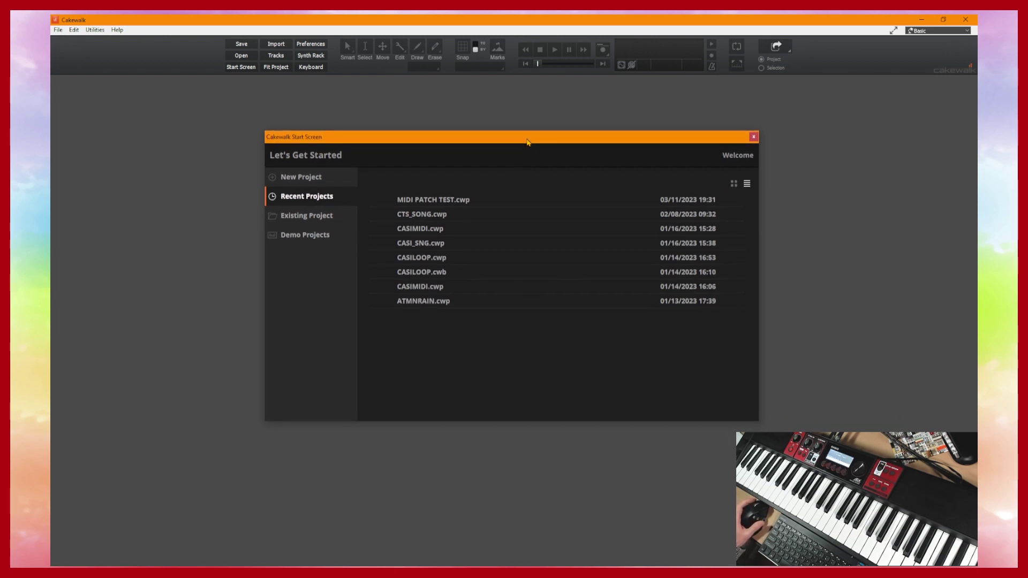
pyautogui.click(311, 180)
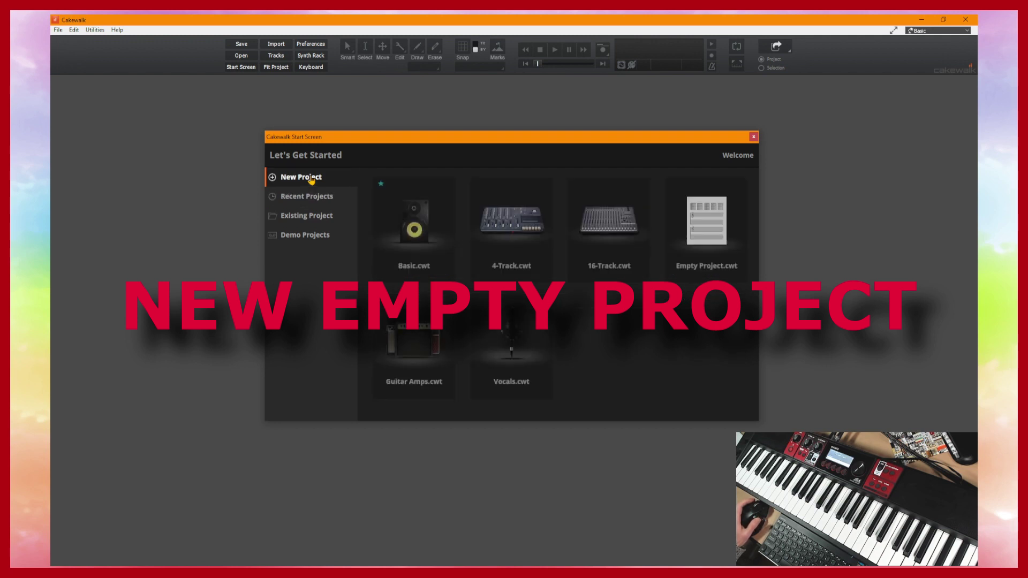
pyautogui.click(710, 242)
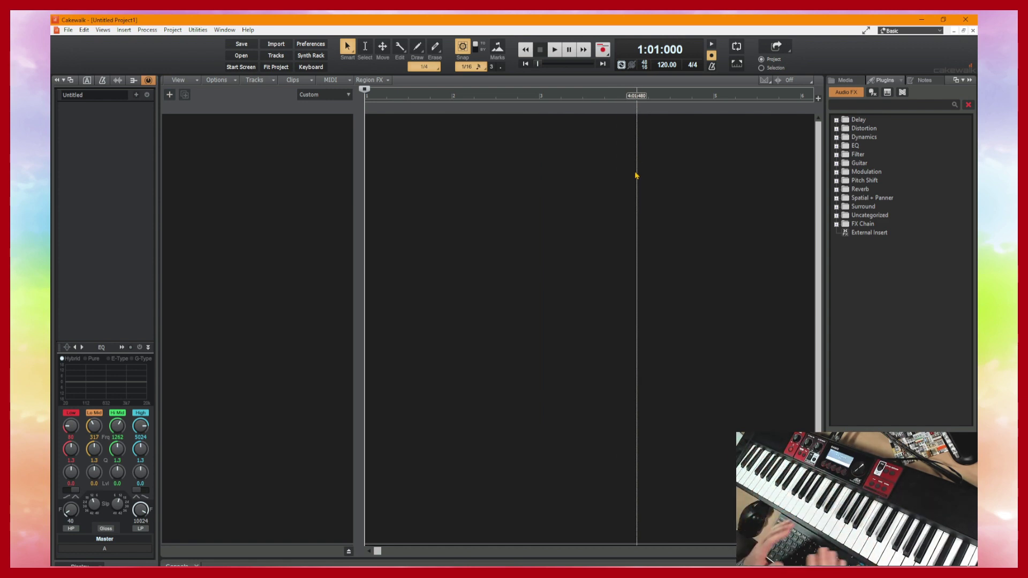
# Step: Collapse the Plugins browser pane so the track view spans the window
pyautogui.click(969, 81)
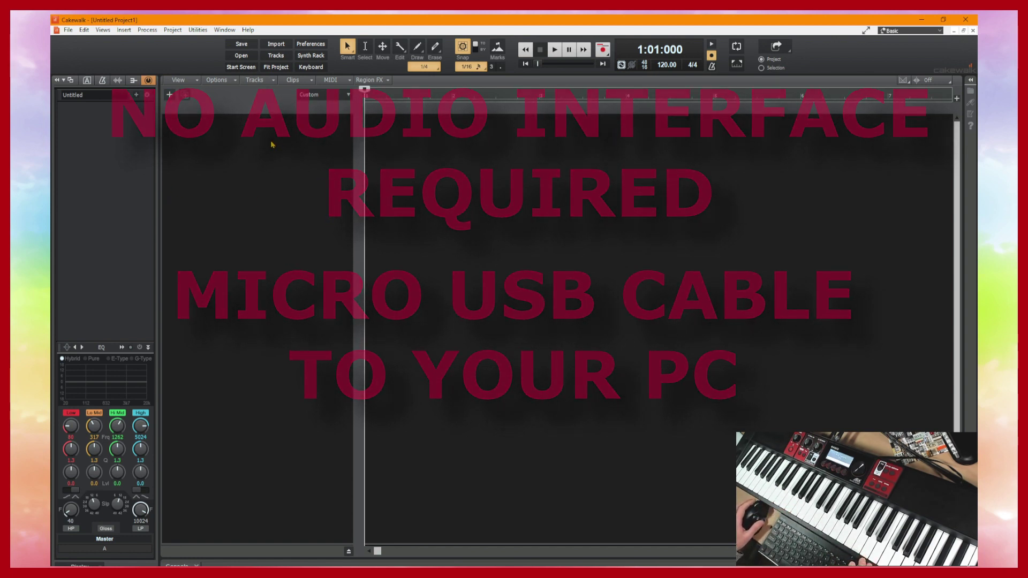
pyautogui.click(84, 30)
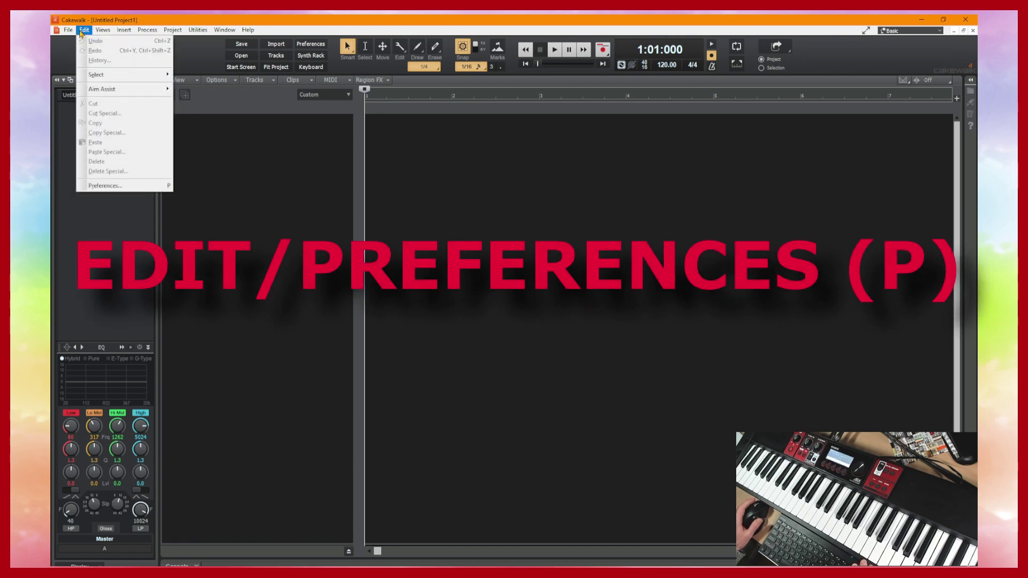
# Step: In MIDI Instruments preferences, assign CASIO CT-X3000/5000 Patch to output CASIO USB-MIDI / 1
pyautogui.click(120, 187)
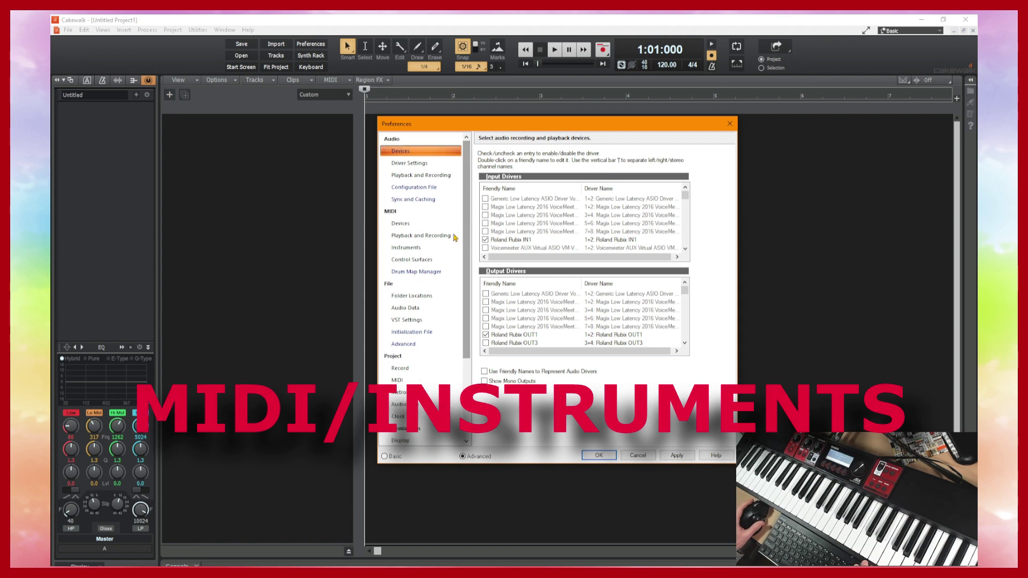
pyautogui.click(408, 248)
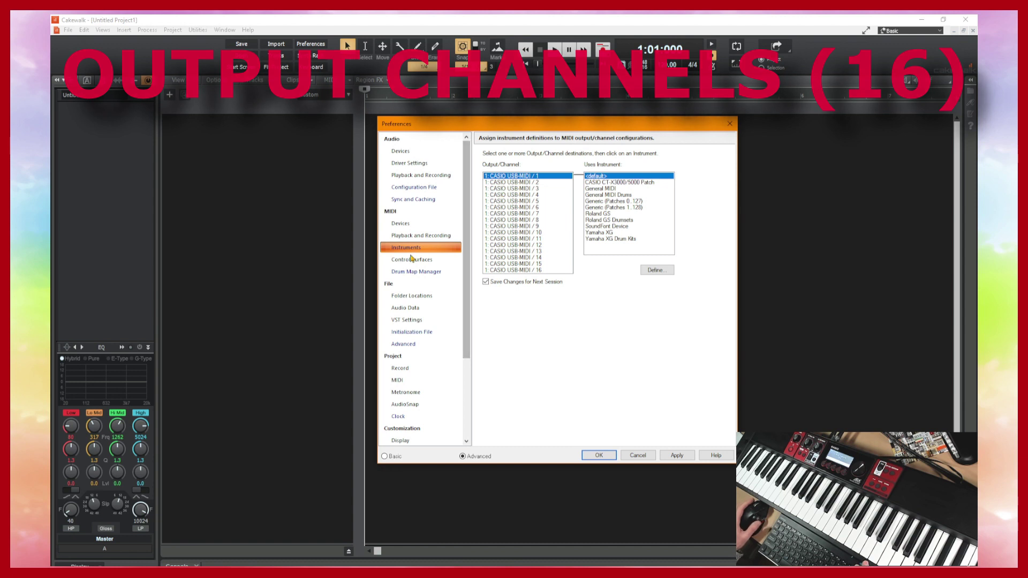
pyautogui.click(400, 225)
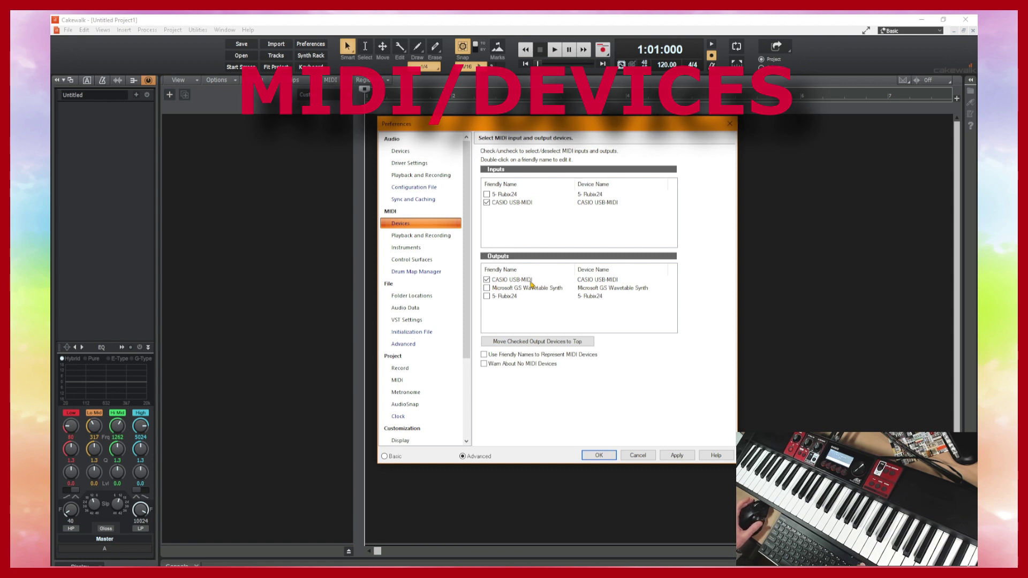
pyautogui.click(407, 248)
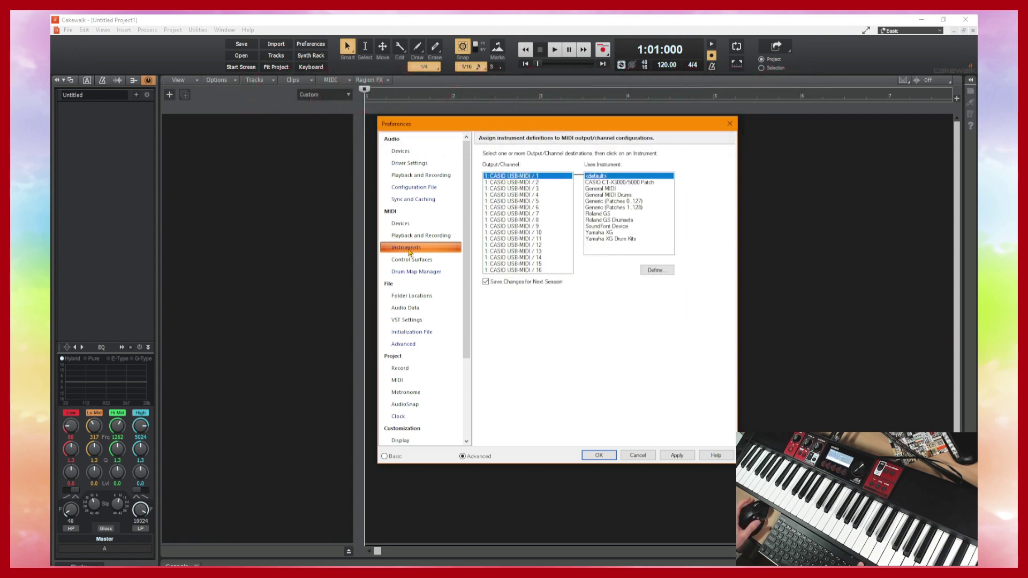
pyautogui.click(604, 182)
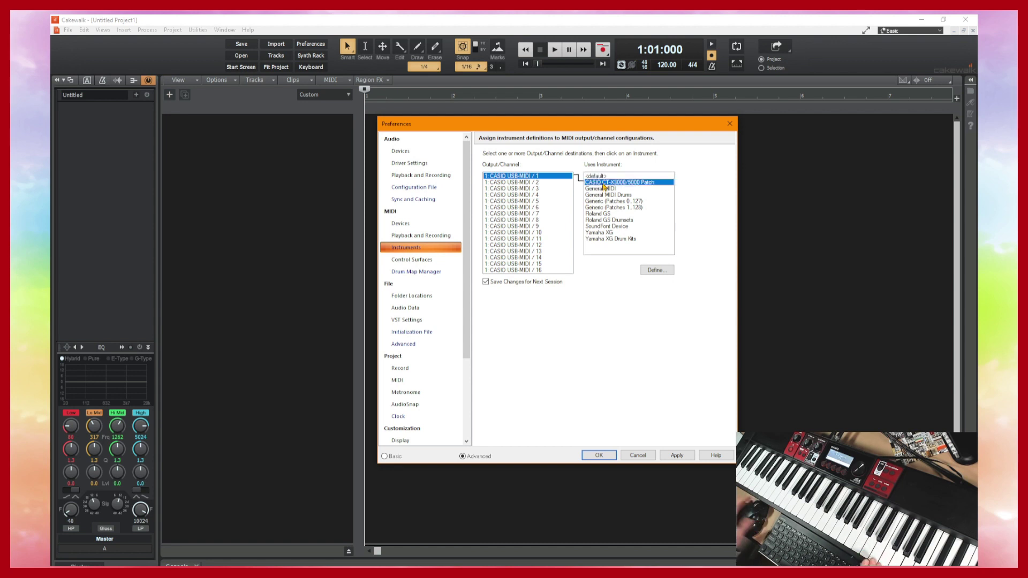
# Step: Open the Define Instruments and Names dialog from the Instruments preferences
pyautogui.click(658, 270)
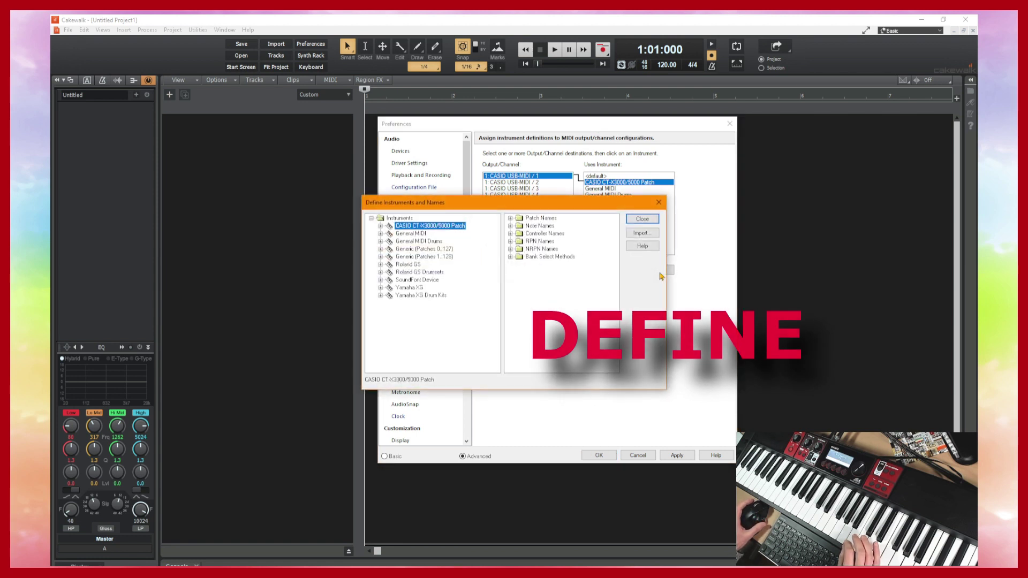
# Step: Import the CASIO CT-S1000V Patch definition from CT-S1000V_CAKE_LAB.ins in the CTS-1000V PATCH SCRIPT folder
pyautogui.click(637, 235)
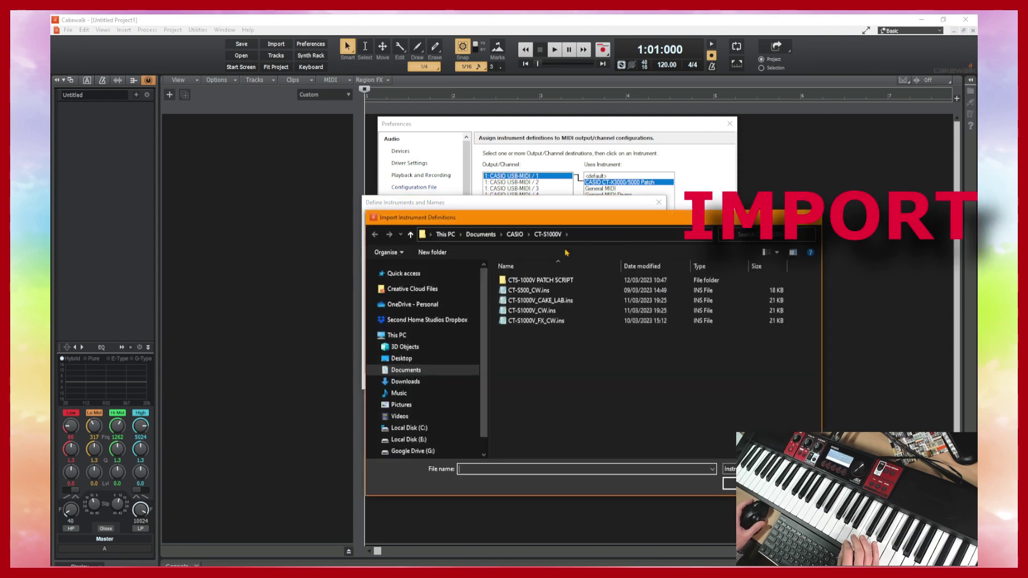
pyautogui.doubleClick(534, 280)
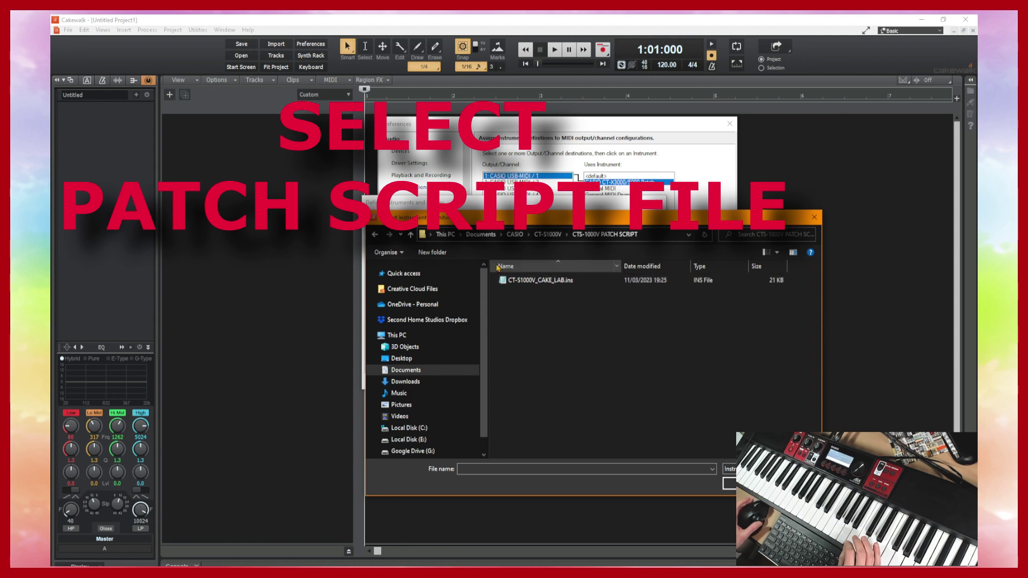
pyautogui.click(530, 283)
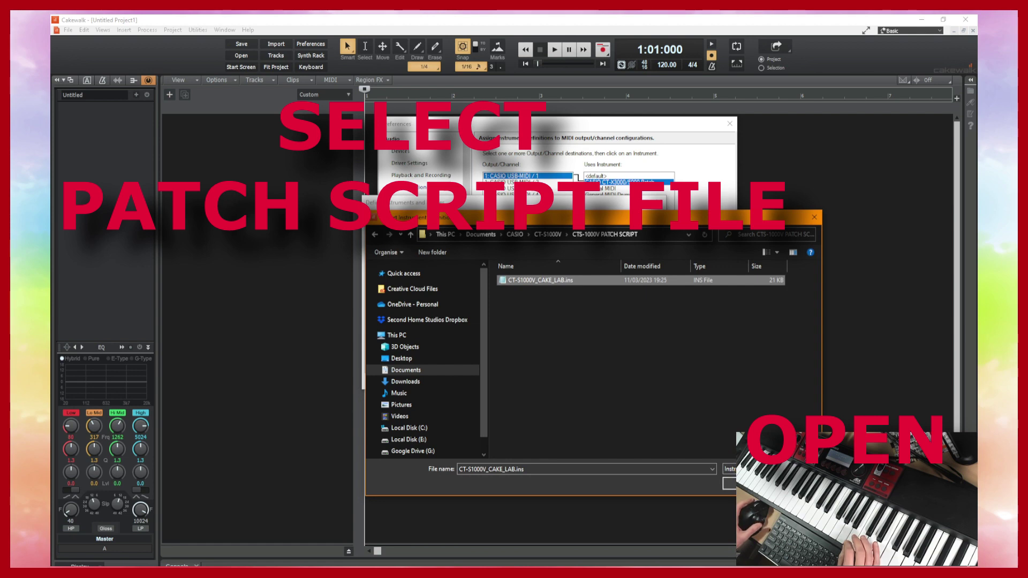
pyautogui.click(729, 484)
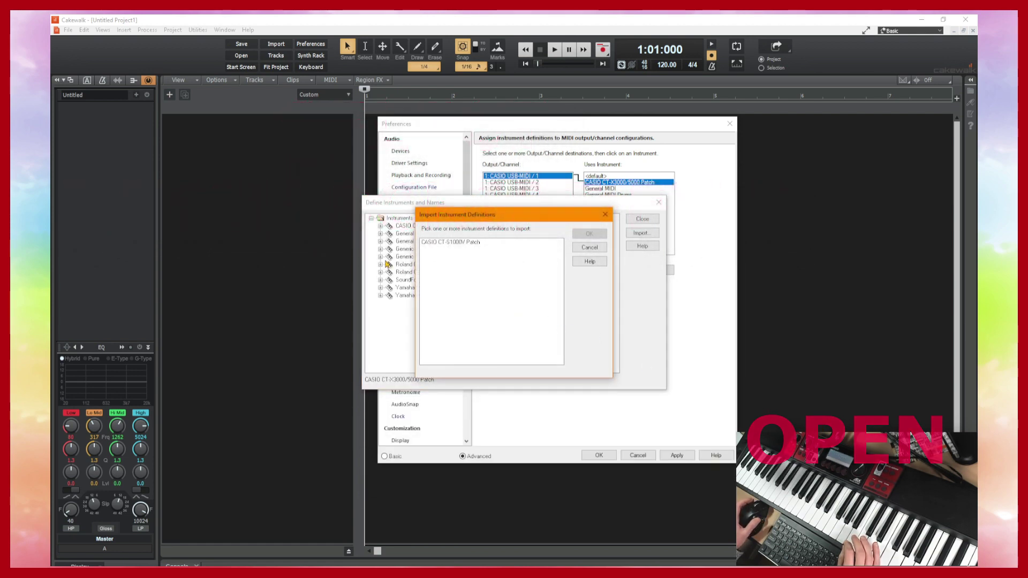
pyautogui.click(444, 244)
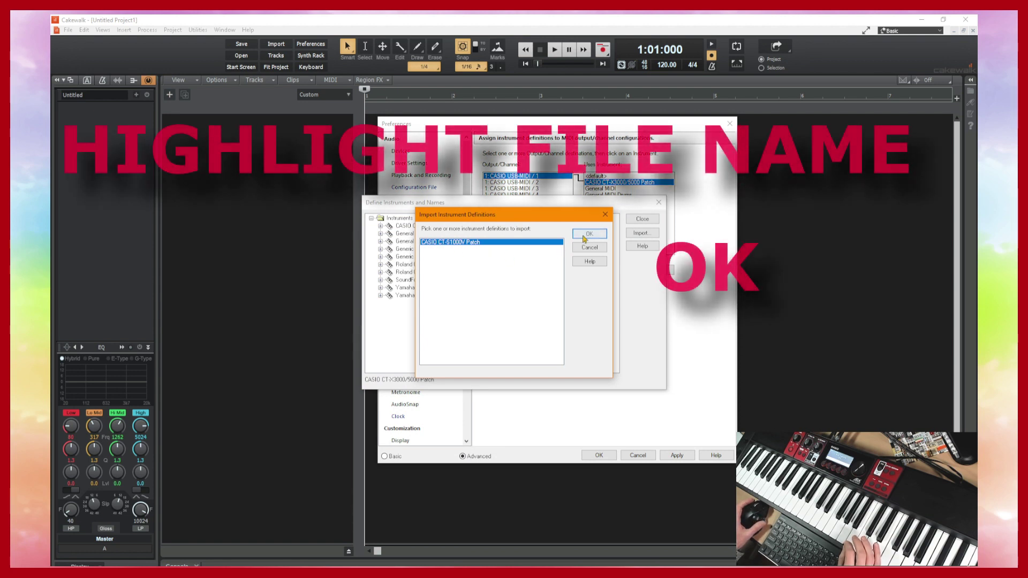
pyautogui.click(584, 236)
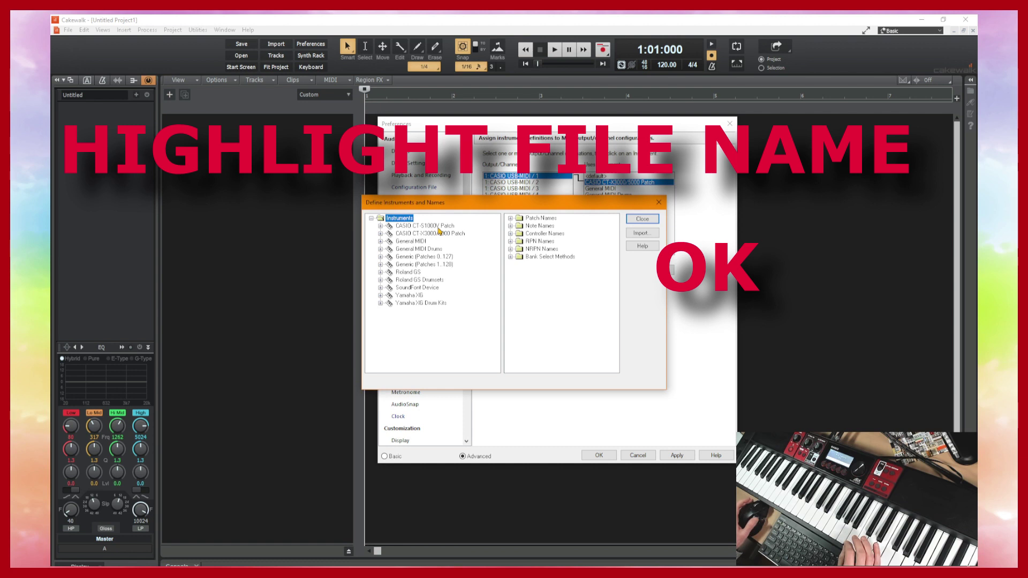
pyautogui.click(642, 218)
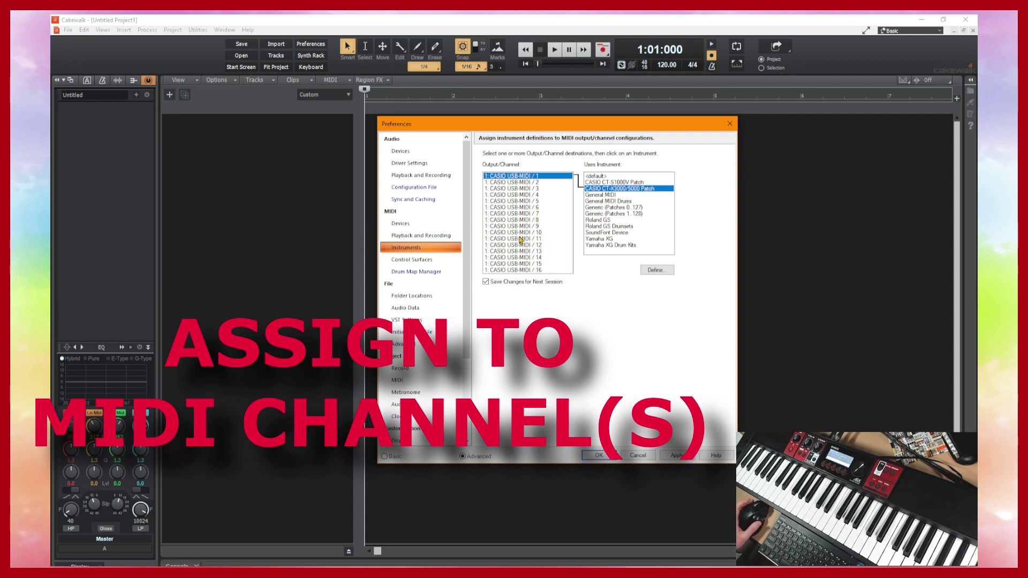
# Step: Apply CASIO CT-S1000V Patch to all 16 CASIO USB-MIDI output channels and close Preferences
pyautogui.keyDown('shift'); pyautogui.click(532, 270); pyautogui.keyUp('shift')
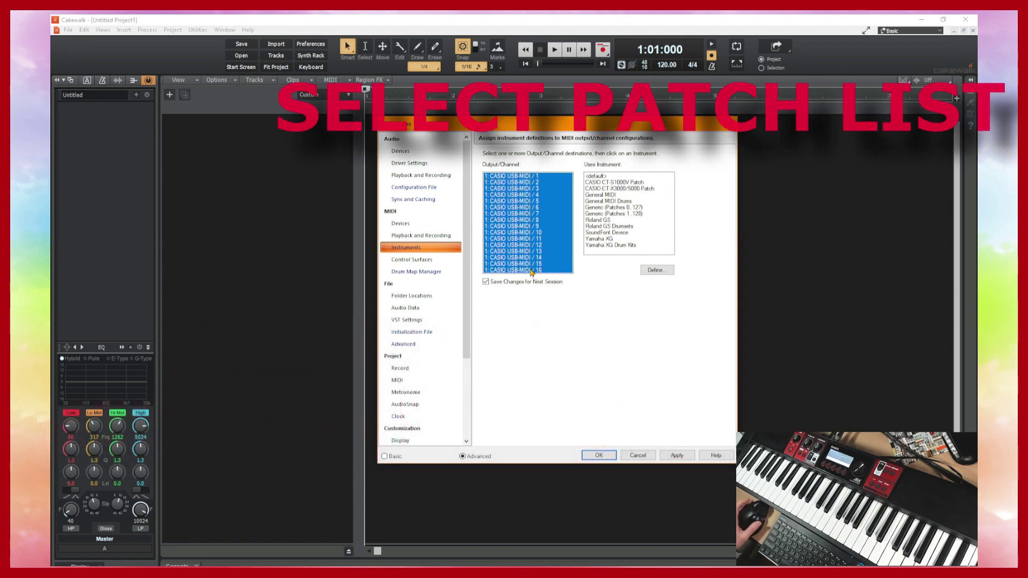
pyautogui.click(602, 183)
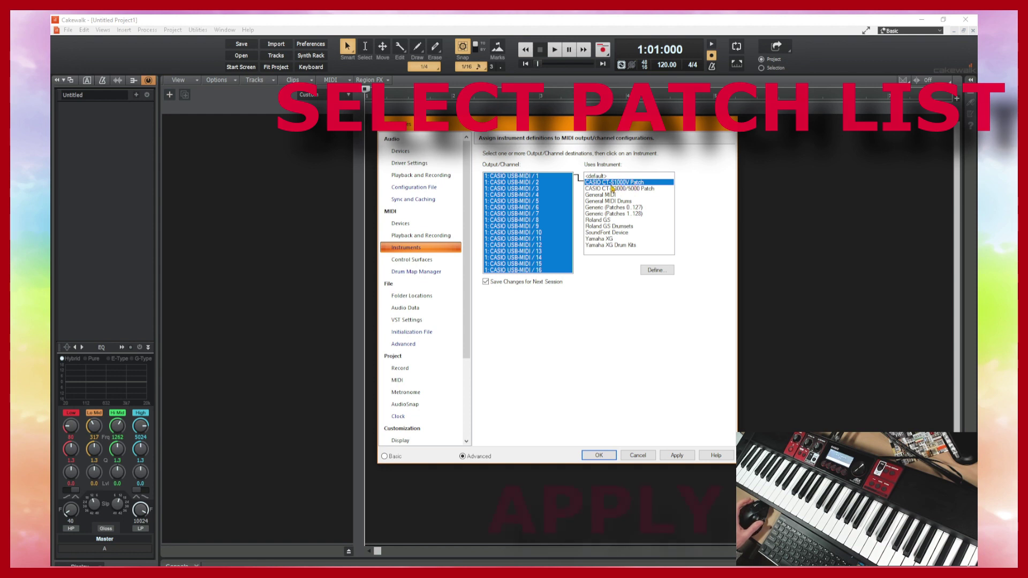
pyautogui.click(676, 456)
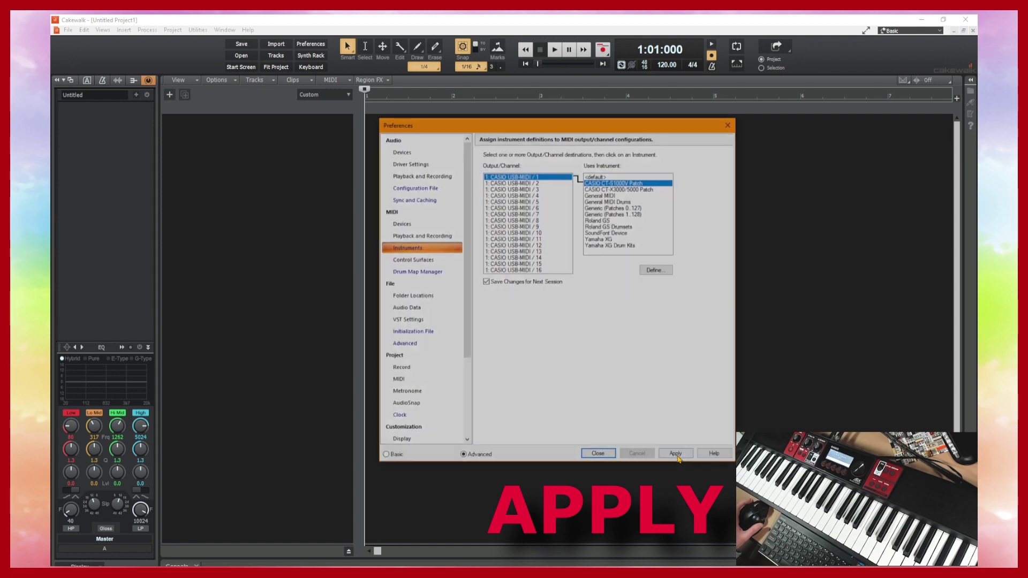
pyautogui.click(599, 456)
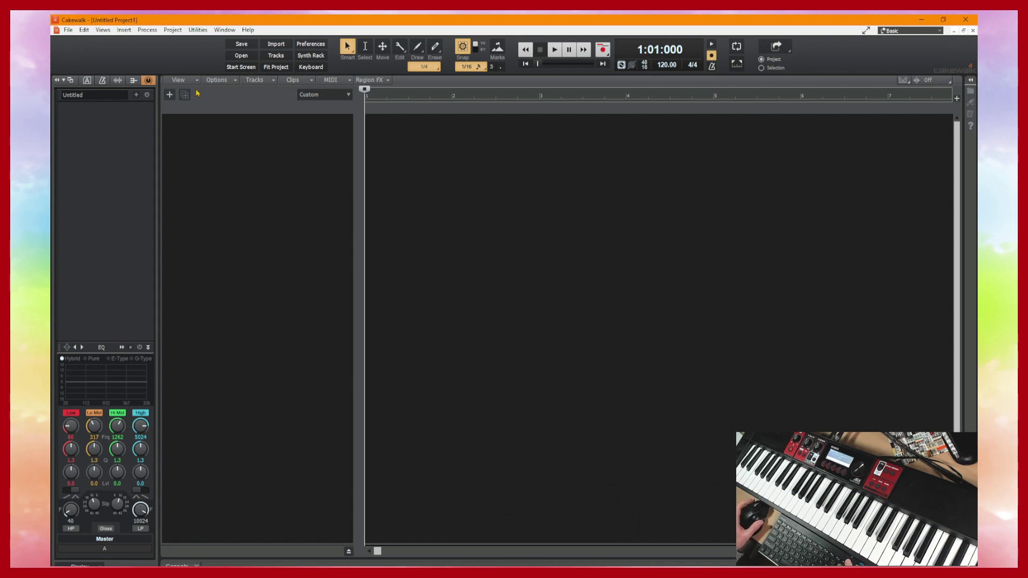
# Step: Insert MIDI Track 1, view it in the Inspector, and test playback with Play and Stop
pyautogui.click(124, 31)
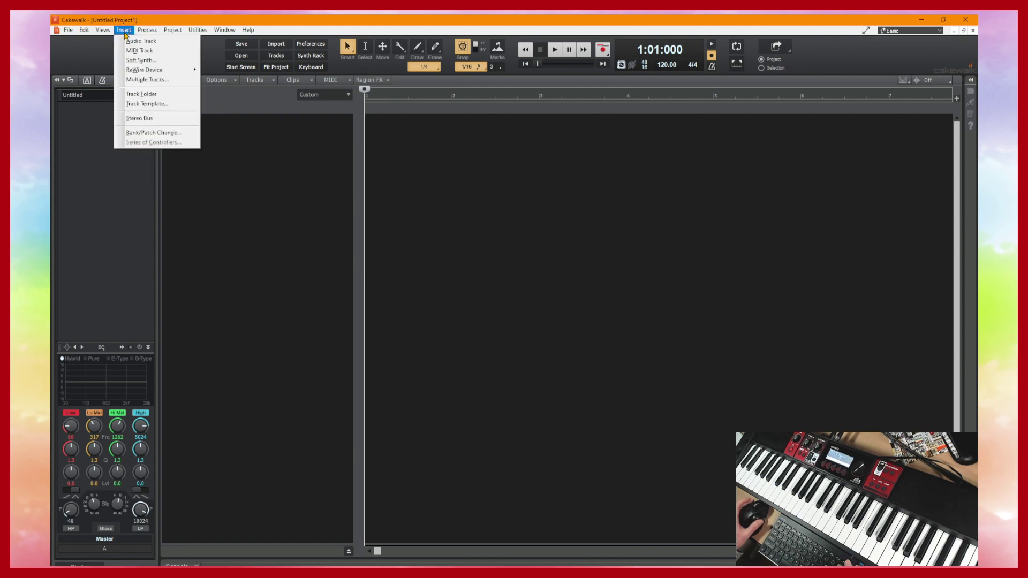
pyautogui.click(131, 51)
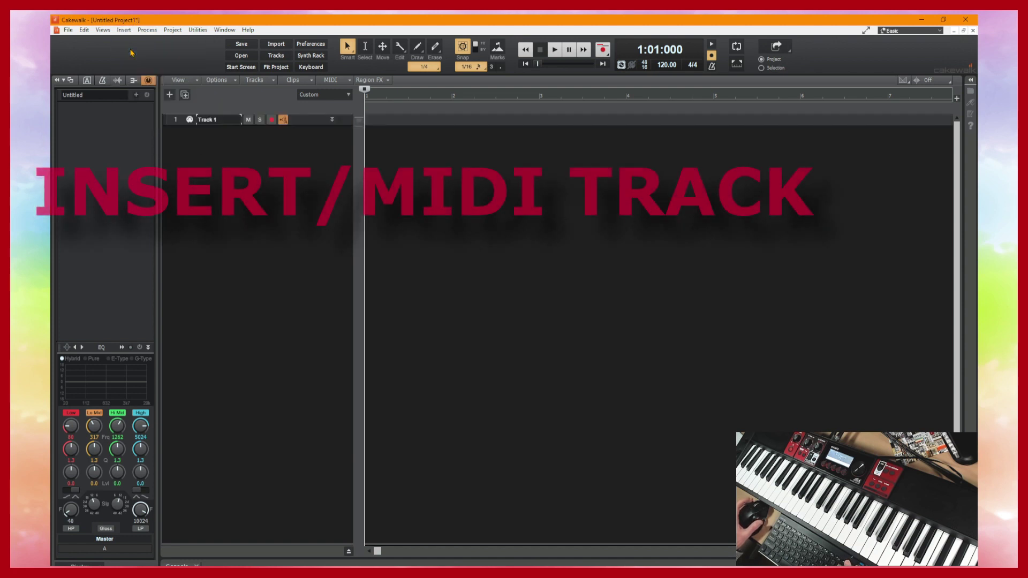
pyautogui.click(332, 120)
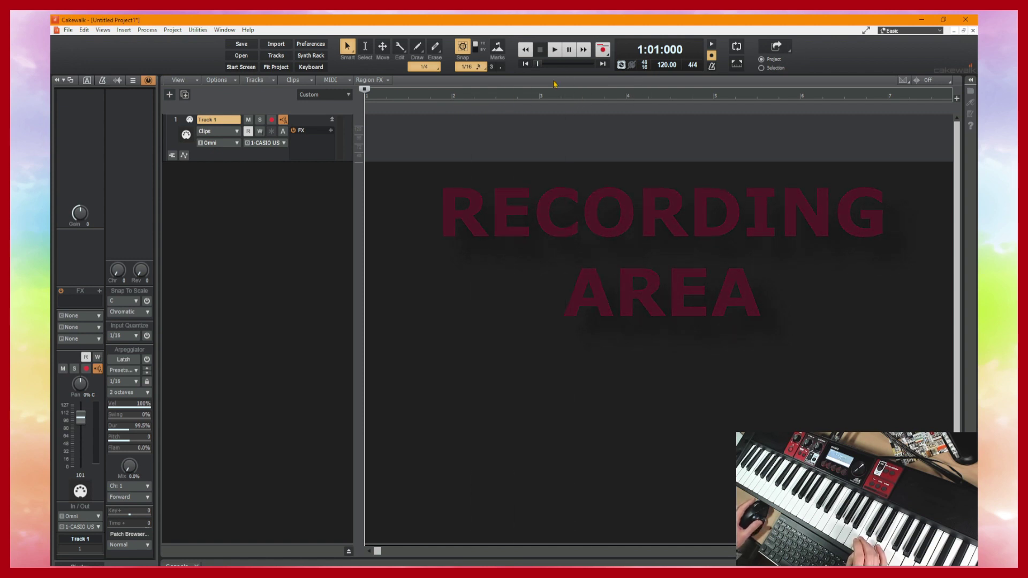
pyautogui.click(552, 51)
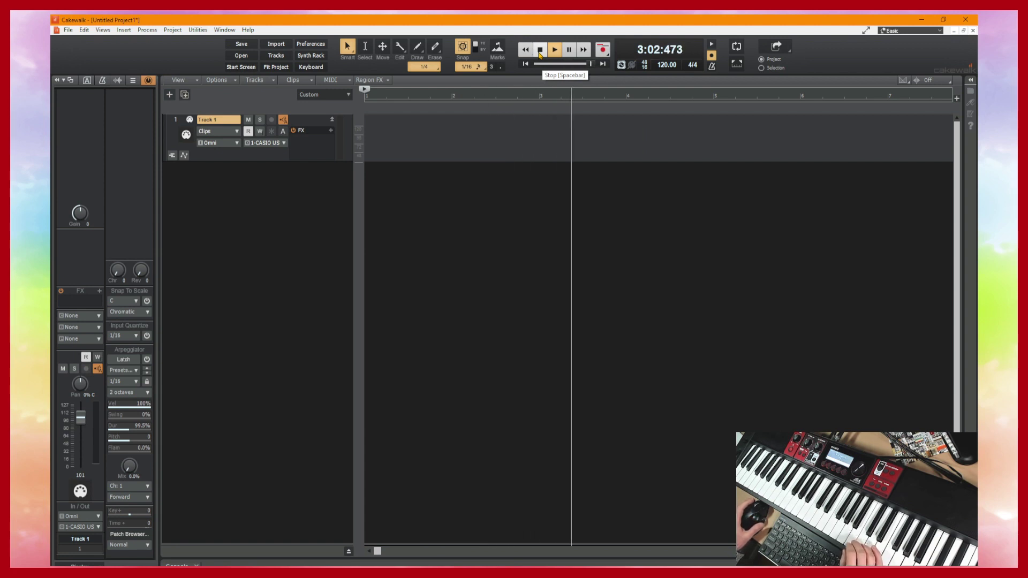
pyautogui.click(540, 54)
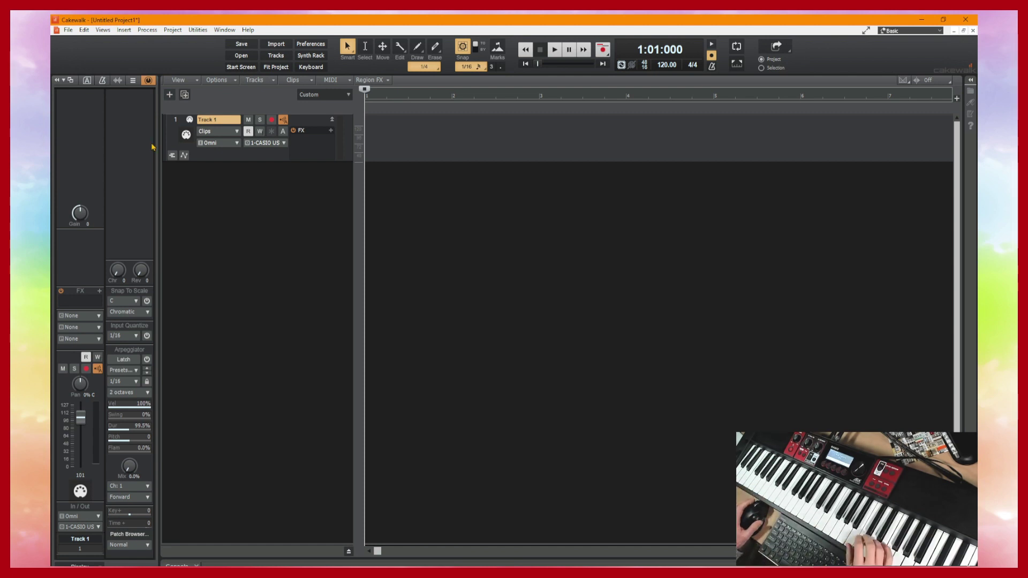
# Step: Give Track 1 MIDI channel 1, bank 0-CASIO CT-S1000V GM Tones Bank 0-0, and patch 648 VibesGM
pyautogui.click(70, 319)
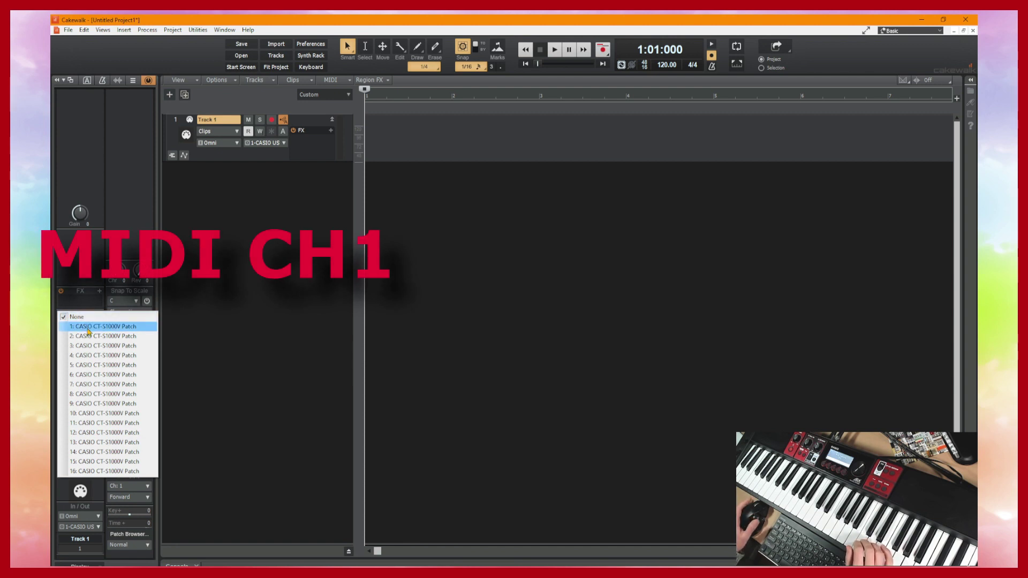
pyautogui.click(88, 328)
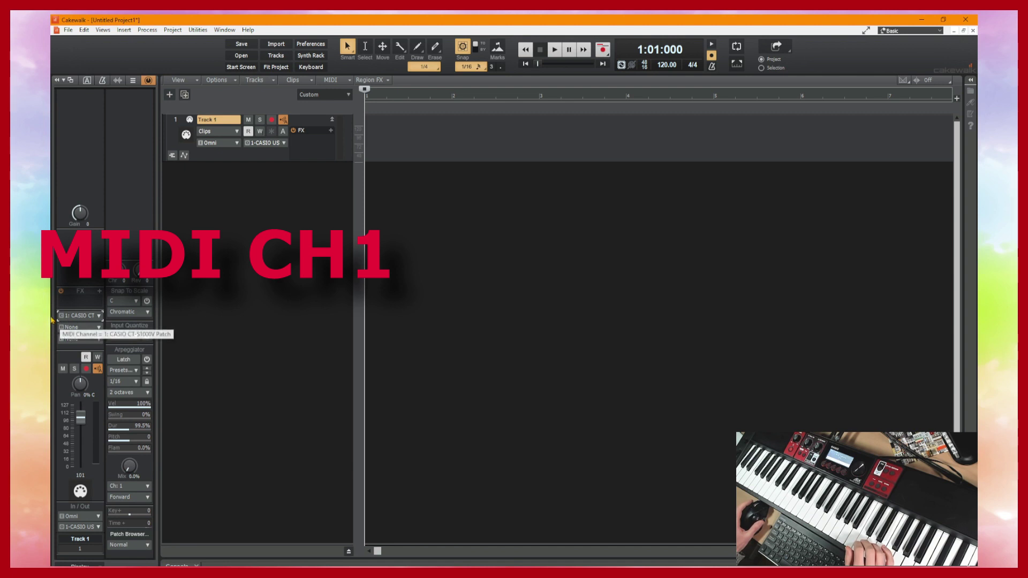
pyautogui.click(78, 328)
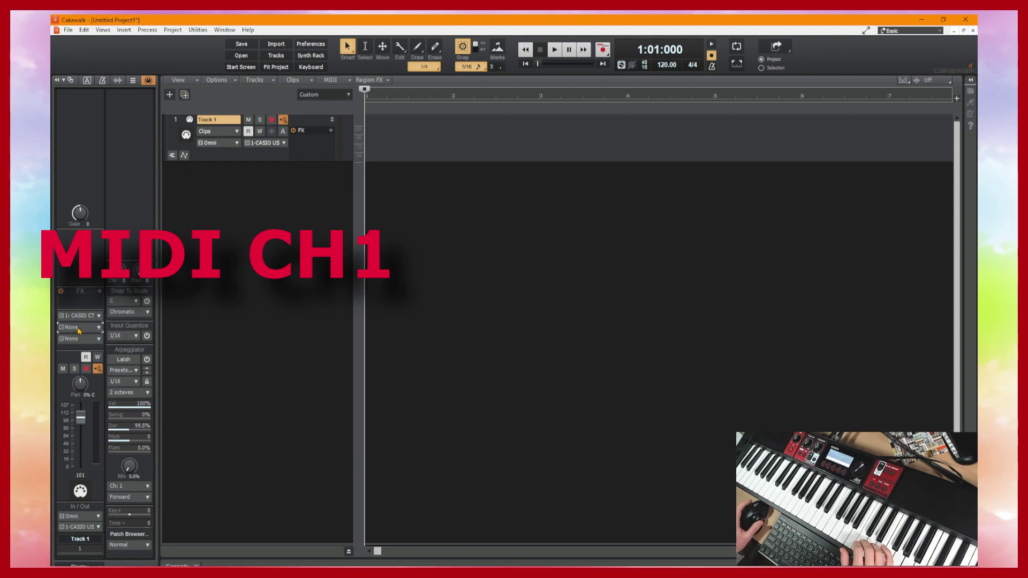
pyautogui.click(99, 328)
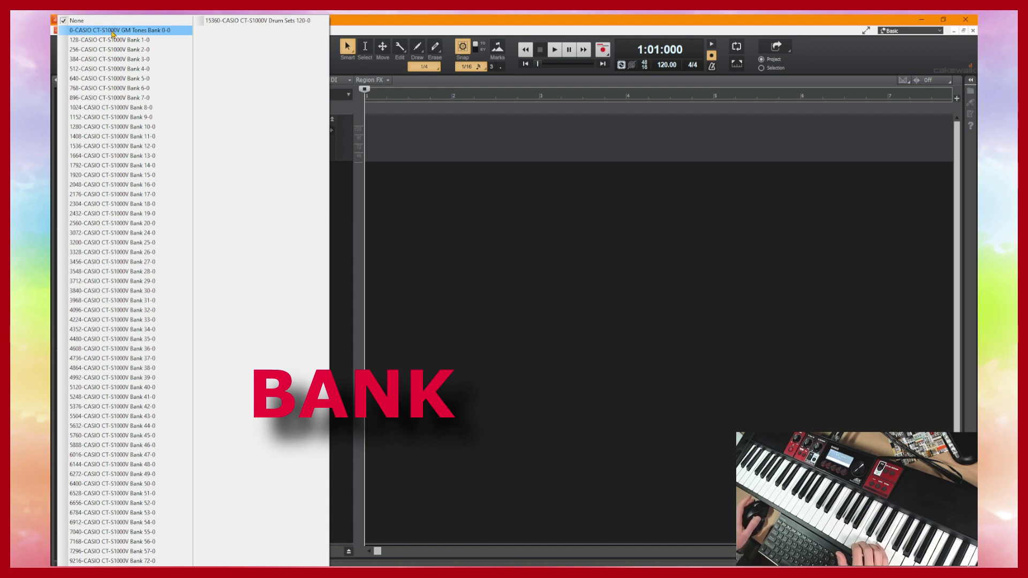
pyautogui.click(113, 31)
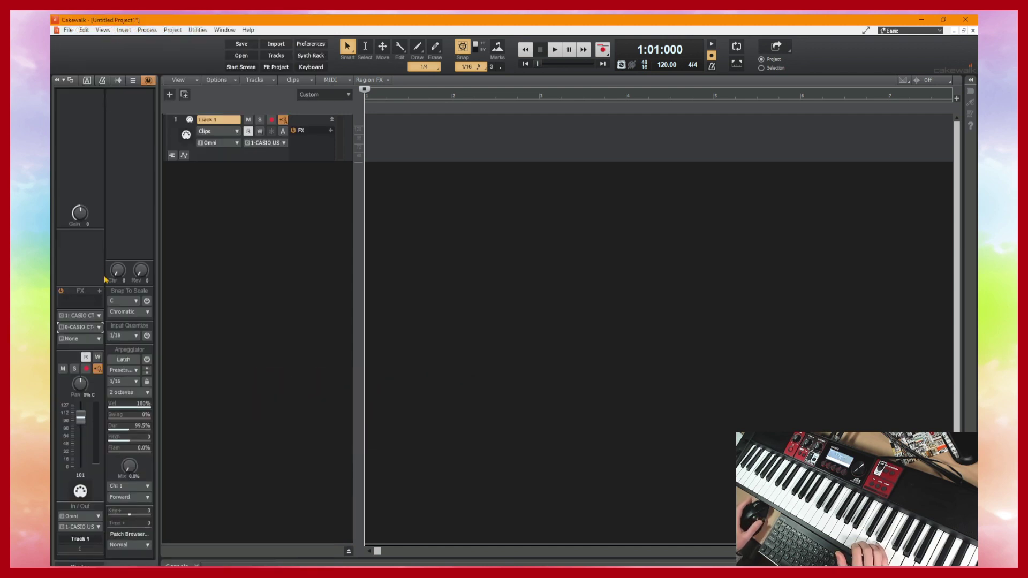
pyautogui.click(98, 339)
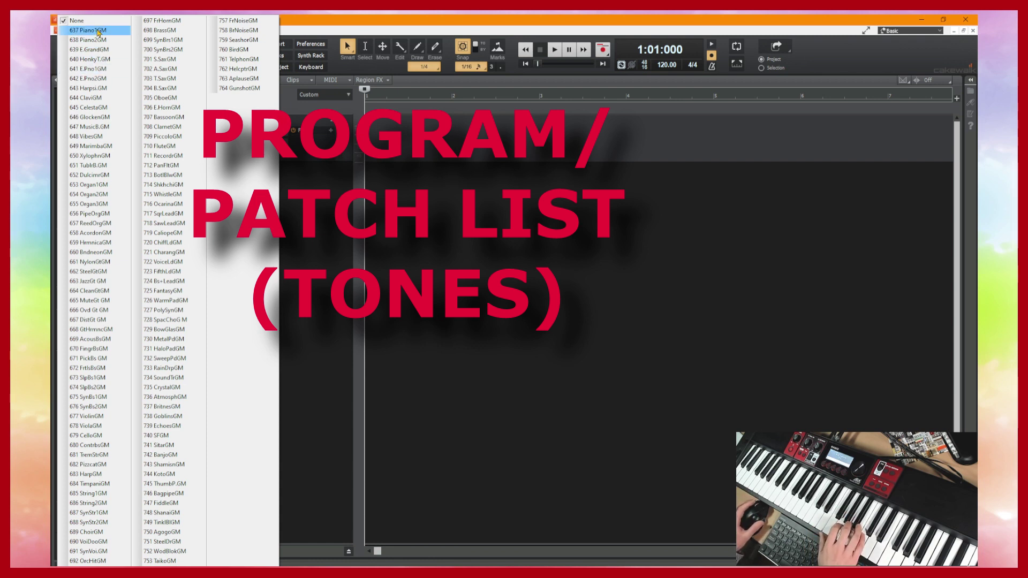
pyautogui.click(105, 139)
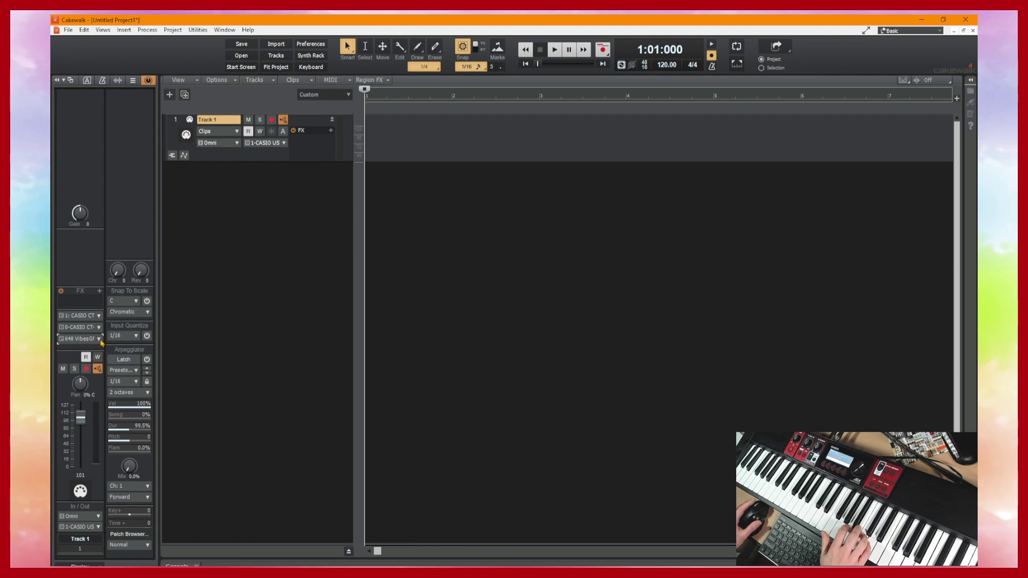
# Step: Replace Track 1's 648 VibesGM patch with 661 NylonGtGM from the Inspector's patch list
pyautogui.click(99, 339)
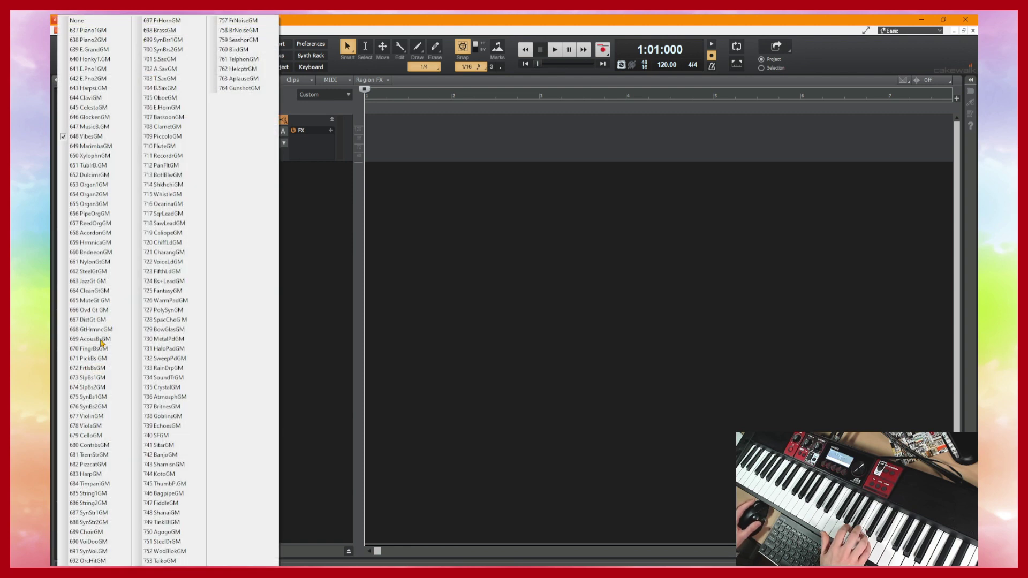
pyautogui.click(96, 262)
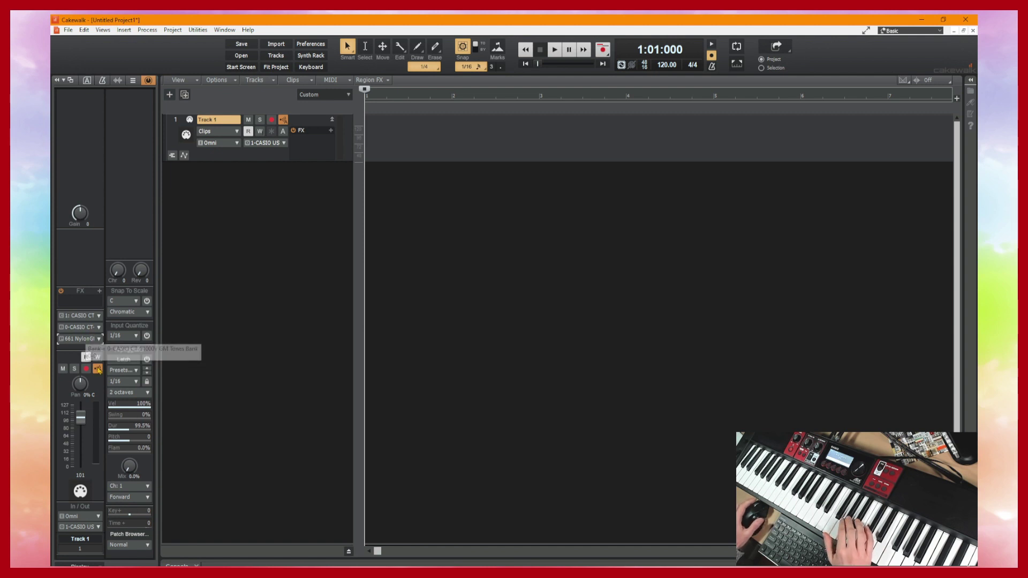
pyautogui.click(128, 535)
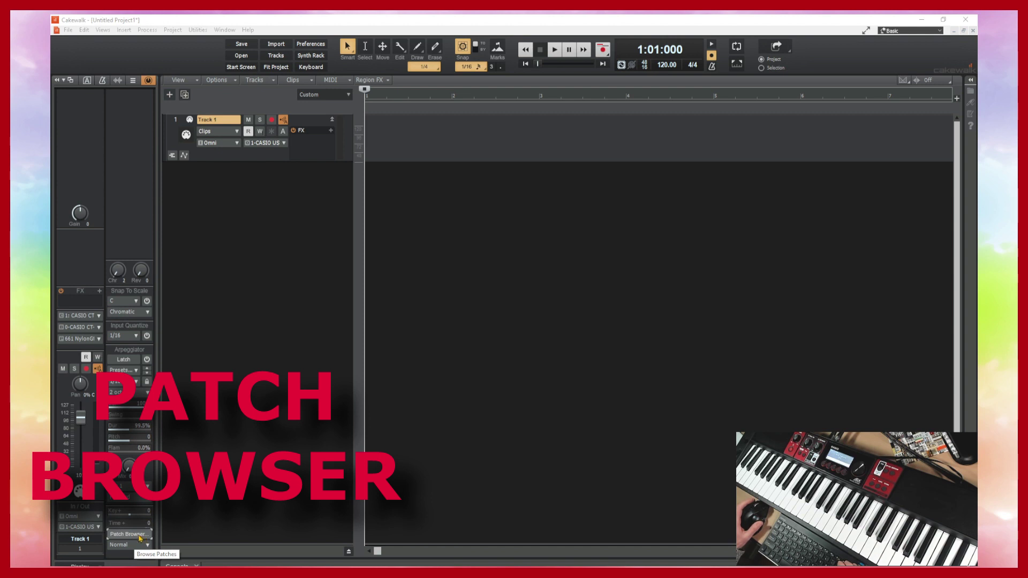
# Step: In the Patch Browser, list CASIO CT-S1000V Patch tones filtered by 'Org'
pyautogui.click(136, 535)
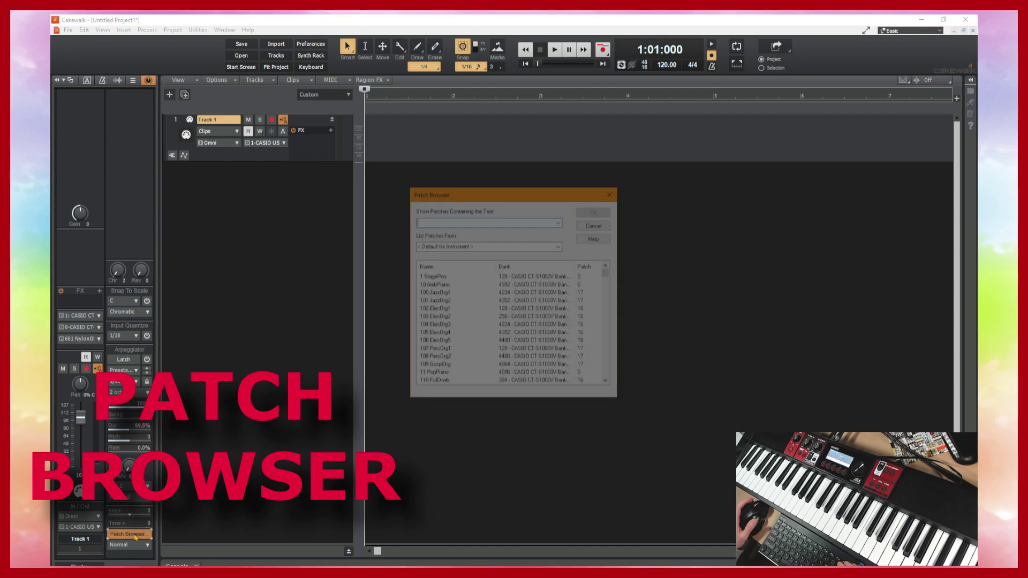
pyautogui.click(560, 246)
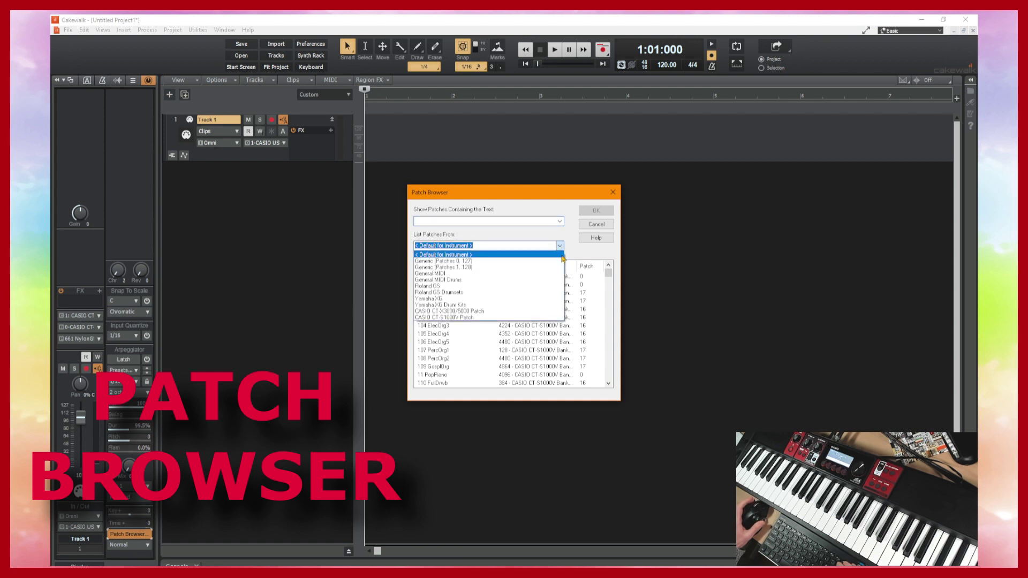
pyautogui.click(445, 317)
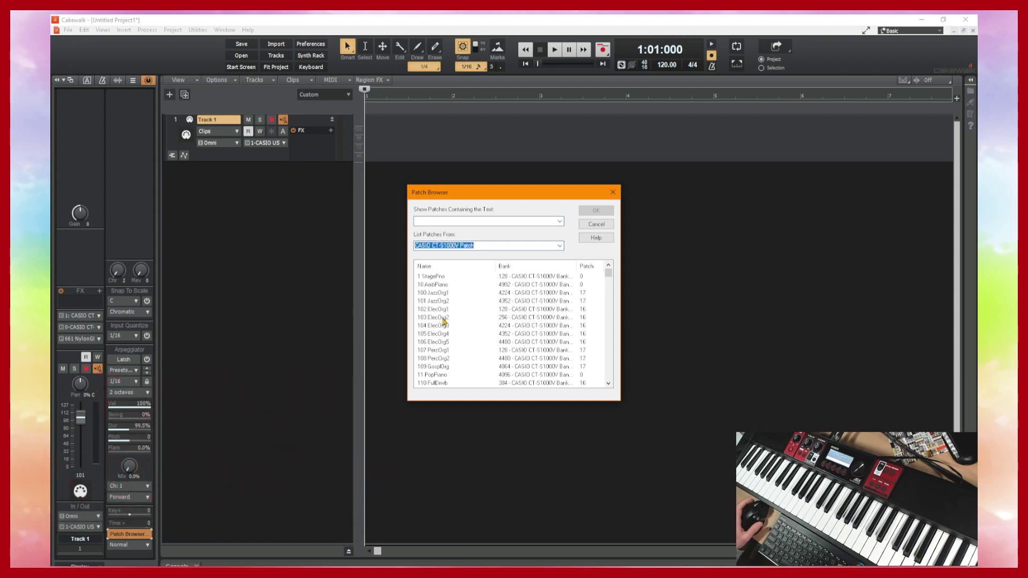
pyautogui.click(432, 223)
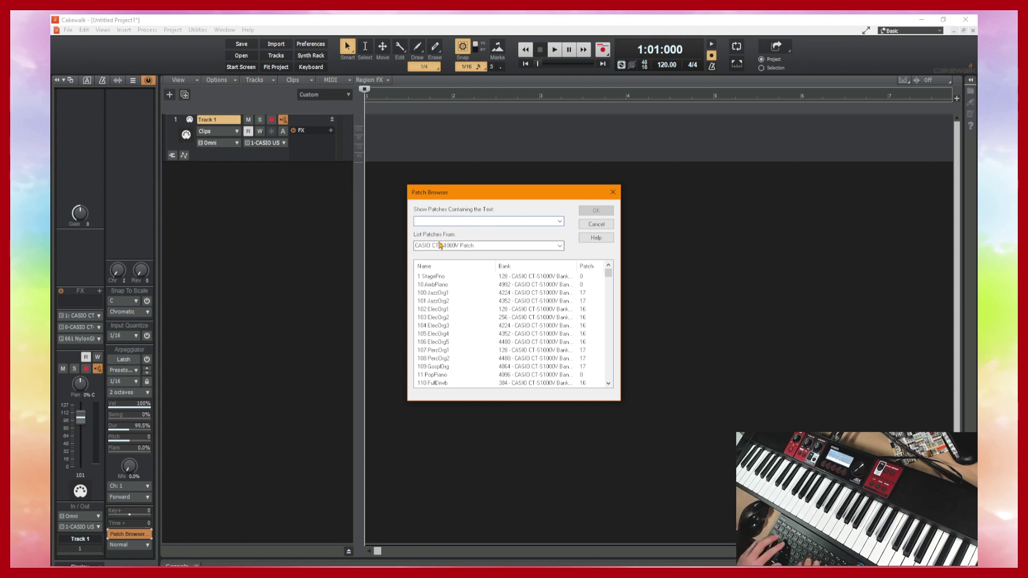
pyautogui.write('Org')
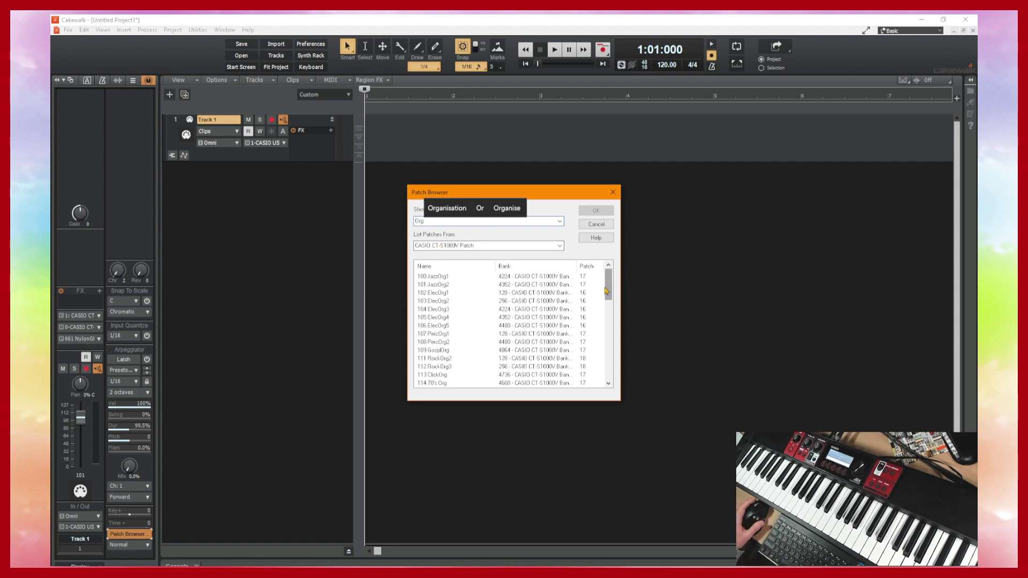
pyautogui.moveTo(608, 290)
pyautogui.mouseDown()
pyautogui.moveTo(609, 307)
pyautogui.moveTo(609, 292)
pyautogui.mouseUp()
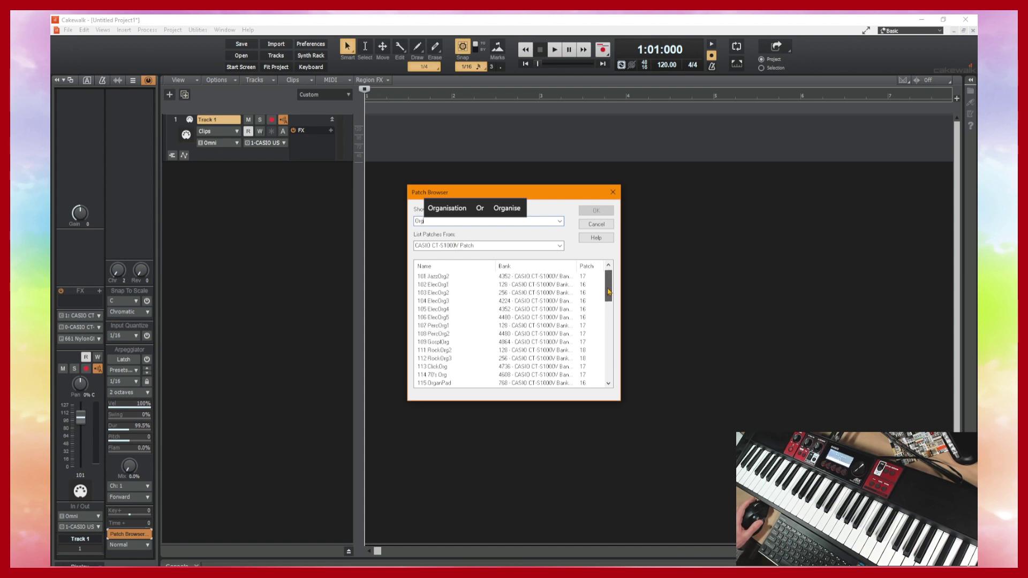
# Step: Audition ElecOrg, PercOrg, JazzOrg and 70's Org patches, then confirm 113 ClickOrg
pyautogui.click(435, 286)
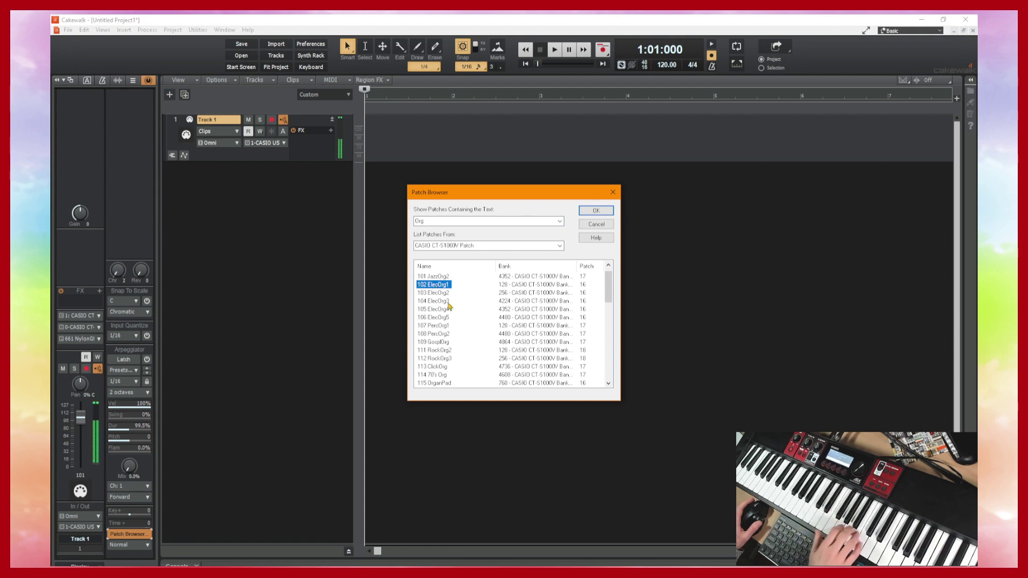
pyautogui.click(428, 295)
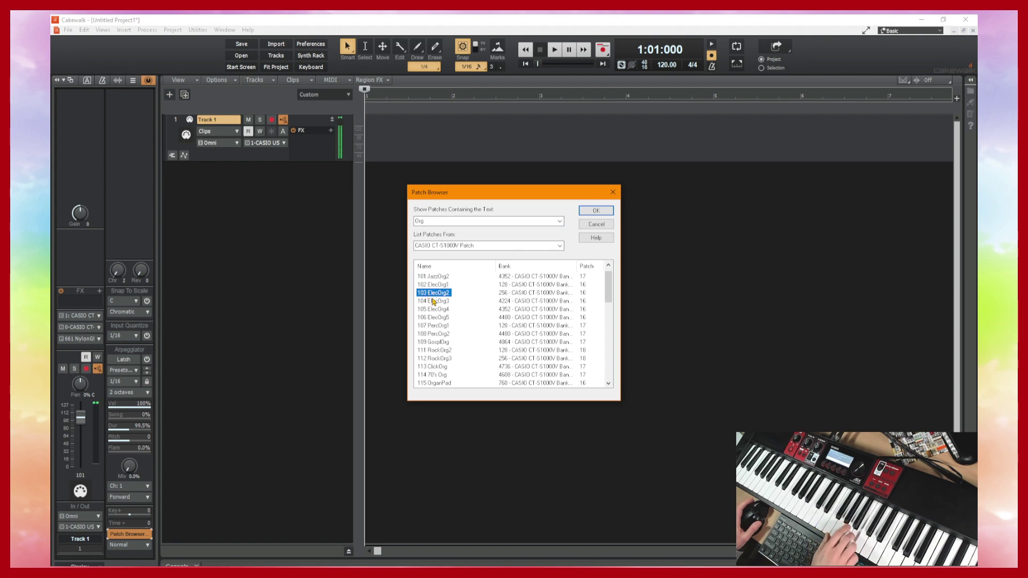
pyautogui.click(436, 302)
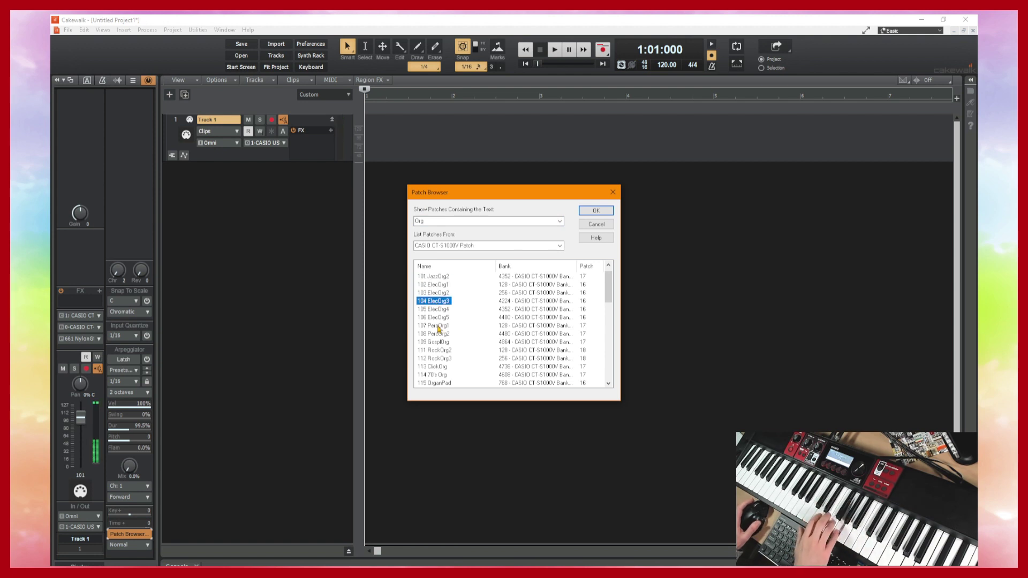
pyautogui.click(439, 327)
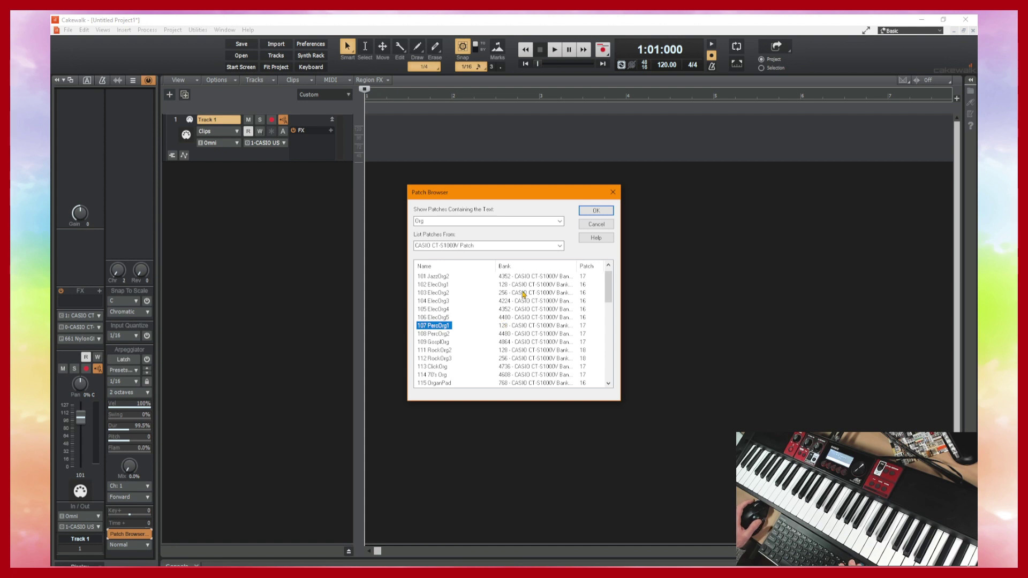
pyautogui.click(452, 278)
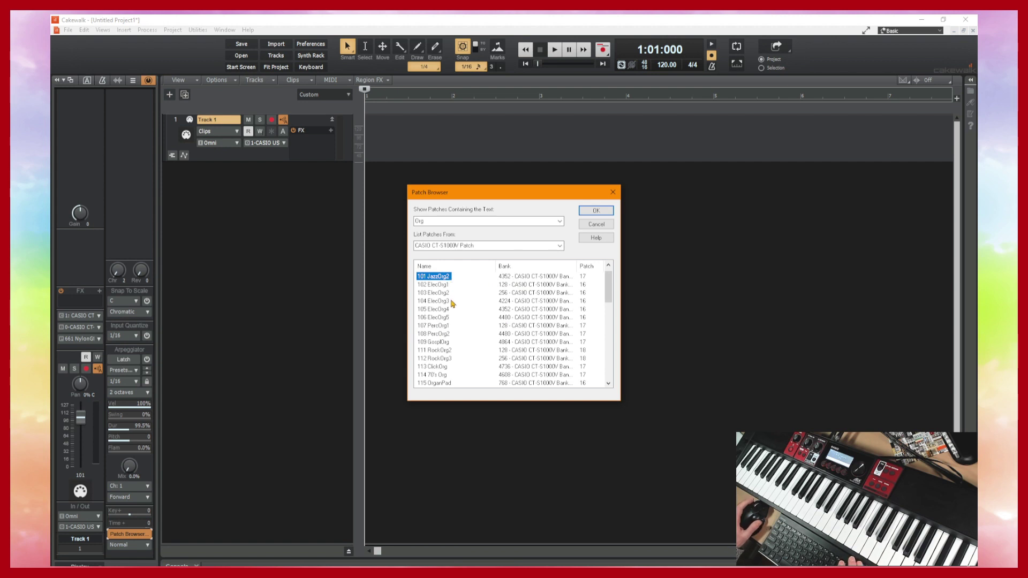
pyautogui.click(438, 302)
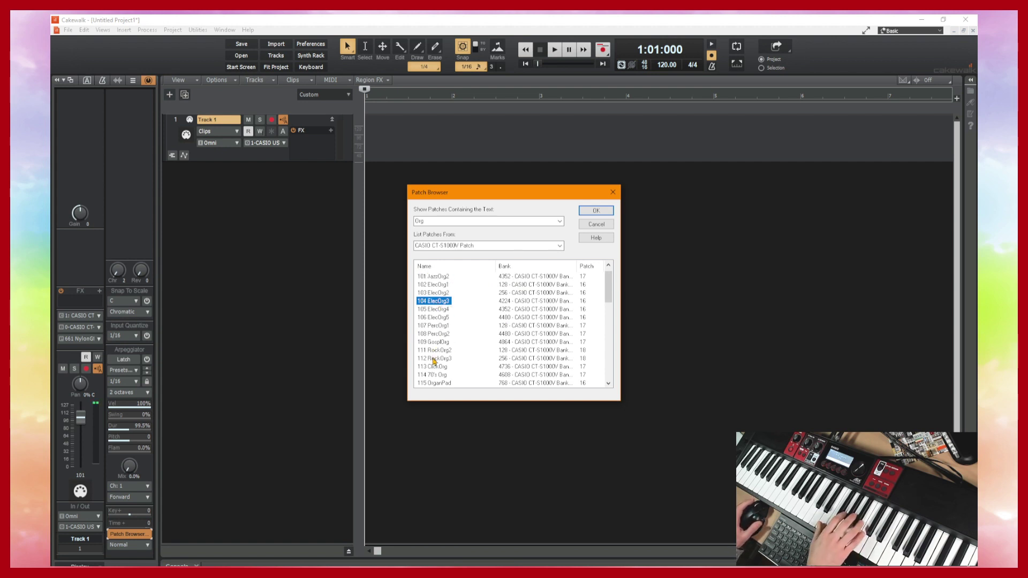
pyautogui.click(434, 376)
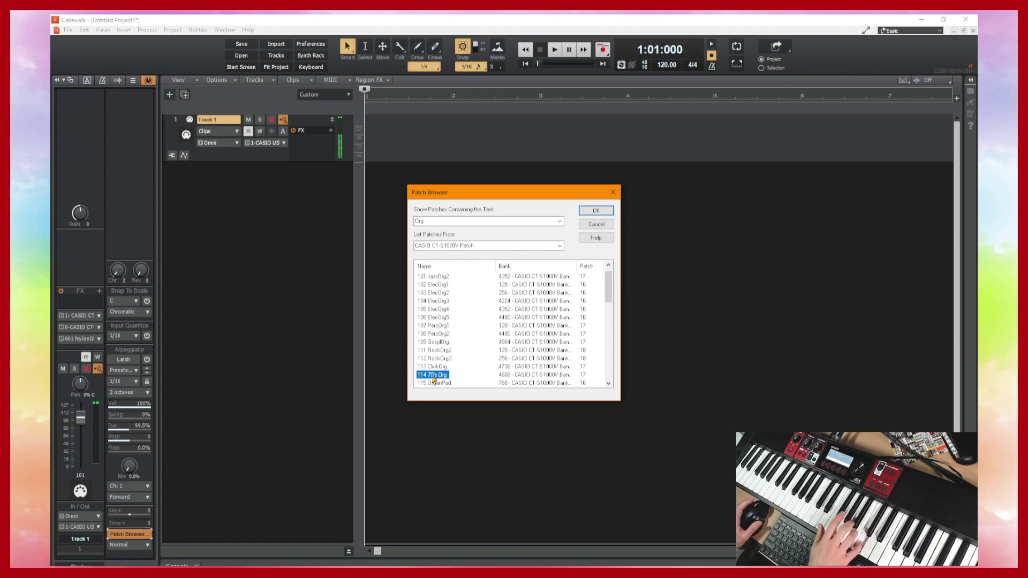
pyautogui.click(435, 369)
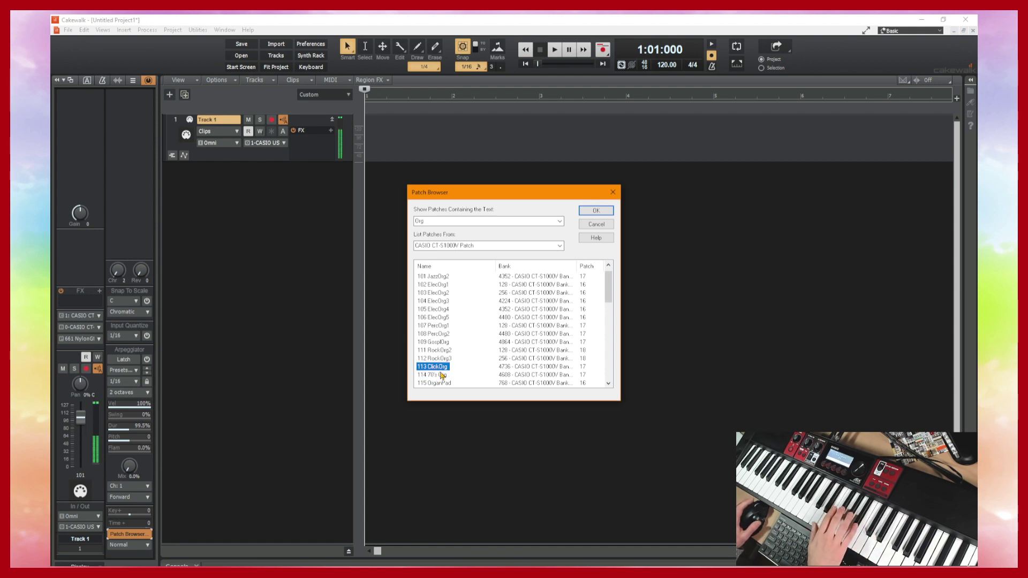
pyautogui.click(603, 215)
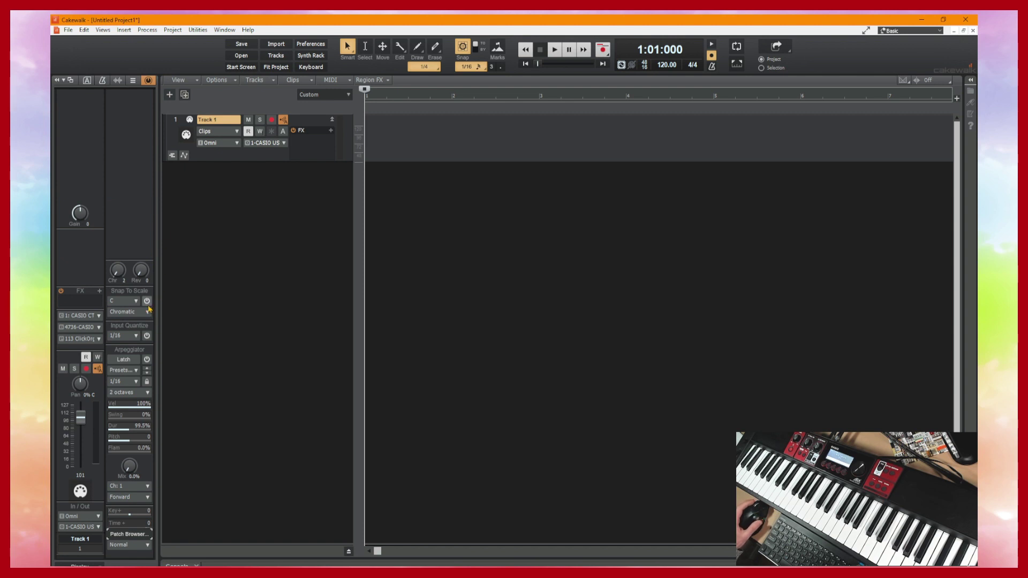
pyautogui.moveTo(141, 275)
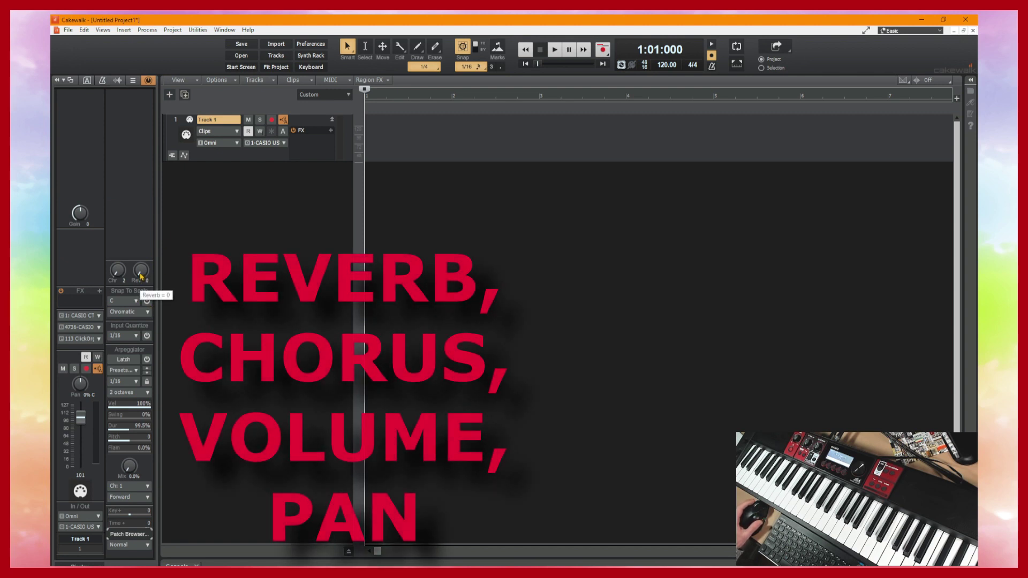
pyautogui.click(141, 275)
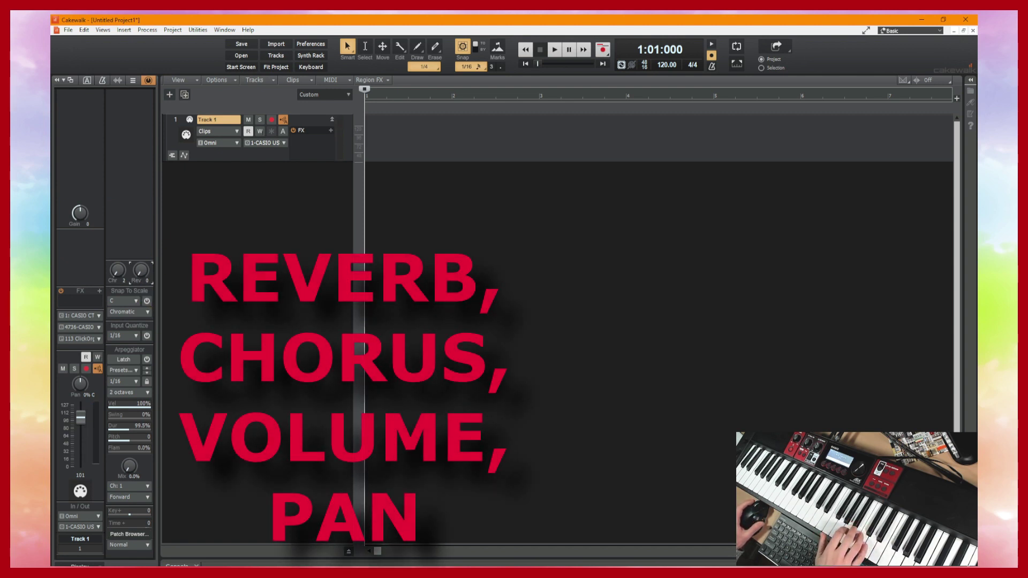
pyautogui.moveTo(141, 275); pyautogui.dragTo(141, 249)
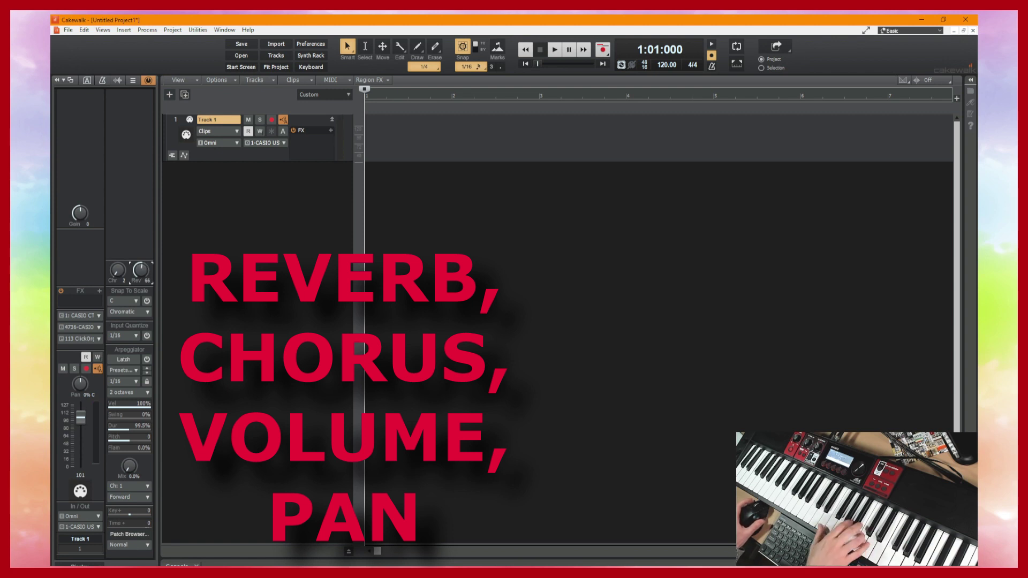
pyautogui.moveTo(141, 270); pyautogui.dragTo(141, 297)
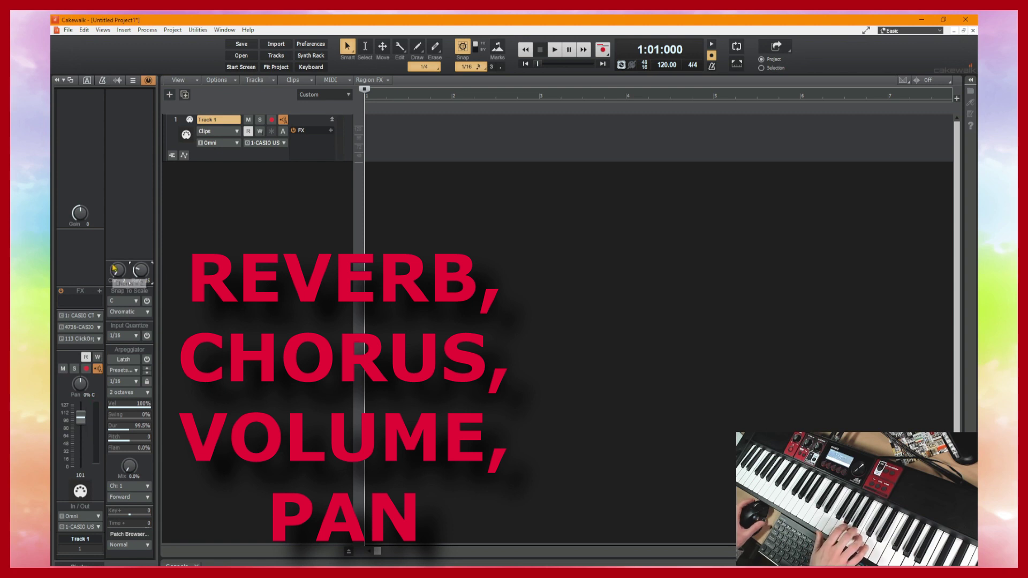
pyautogui.moveTo(141, 270); pyautogui.dragTo(118, 251)
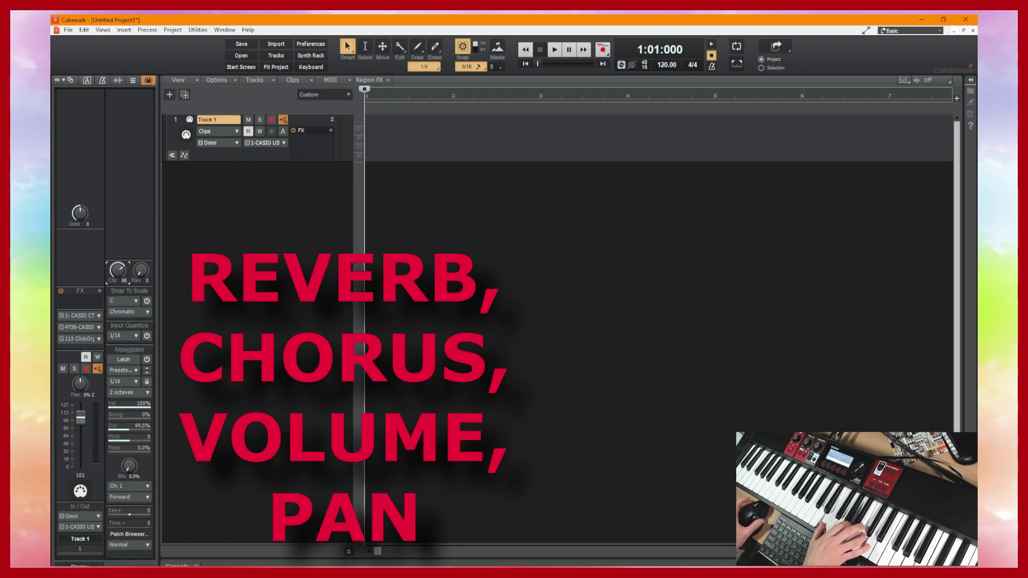
pyautogui.moveTo(117, 271)
pyautogui.mouseDown()
pyautogui.moveTo(118, 281)
pyautogui.moveTo(118, 268)
pyautogui.mouseUp()
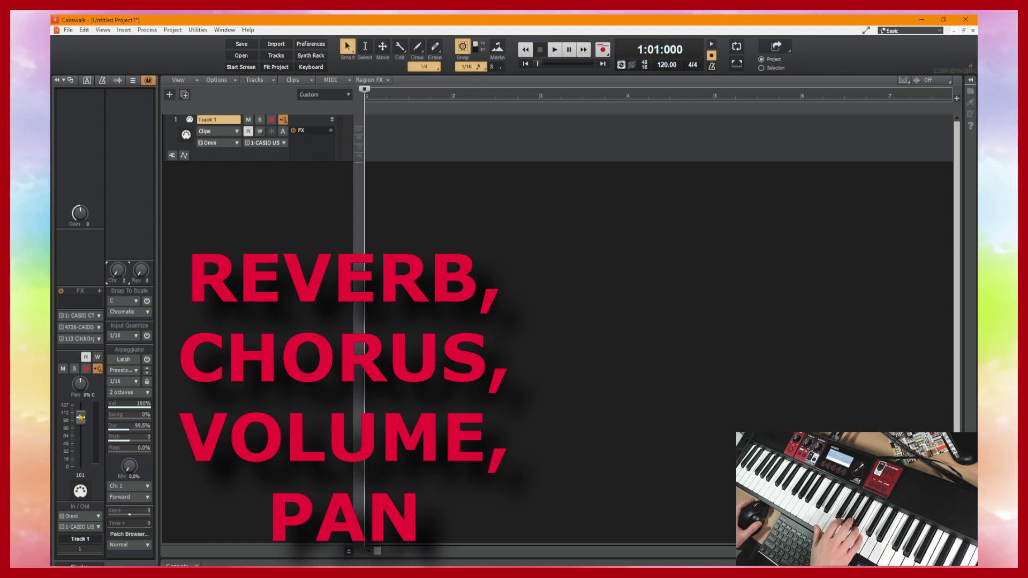
pyautogui.moveTo(80, 418)
pyautogui.mouseDown()
pyautogui.moveTo(80, 443)
pyautogui.moveTo(81, 425)
pyautogui.mouseUp()
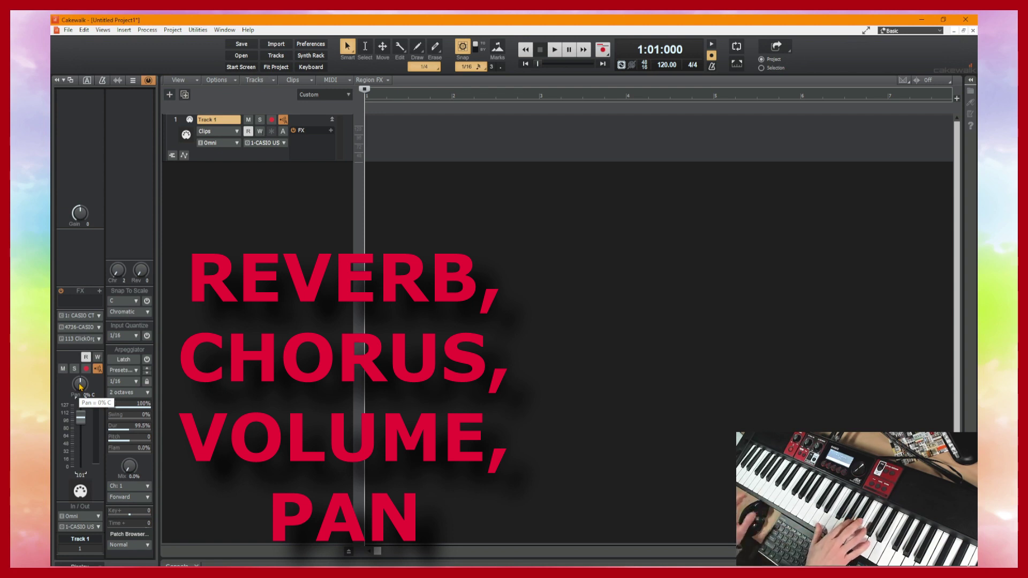
pyautogui.moveTo(79, 384); pyautogui.dragTo(64, 383)
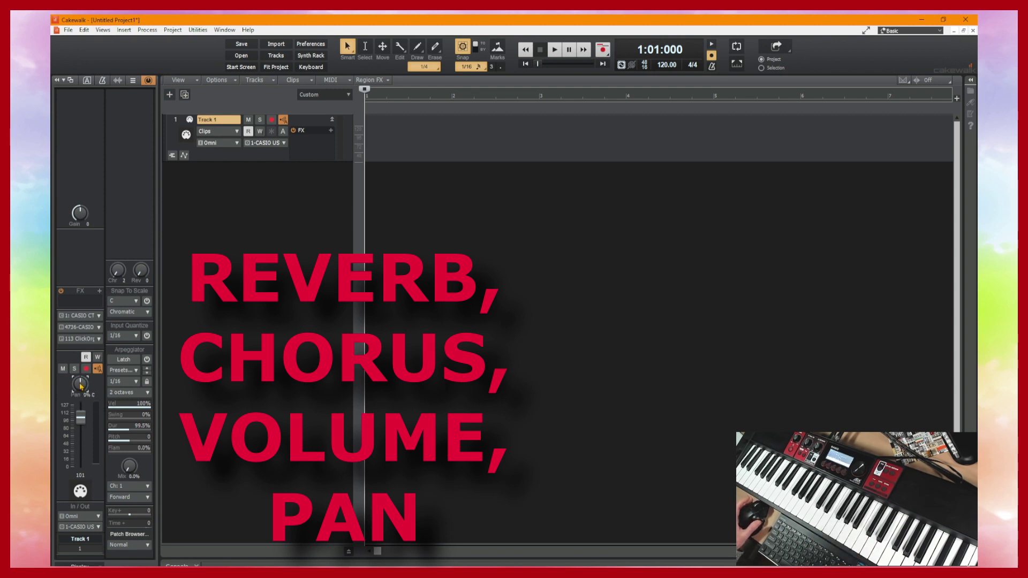
# Step: Change Track 1's bank from 4736 to CASIO bank 13824
pyautogui.click(93, 332)
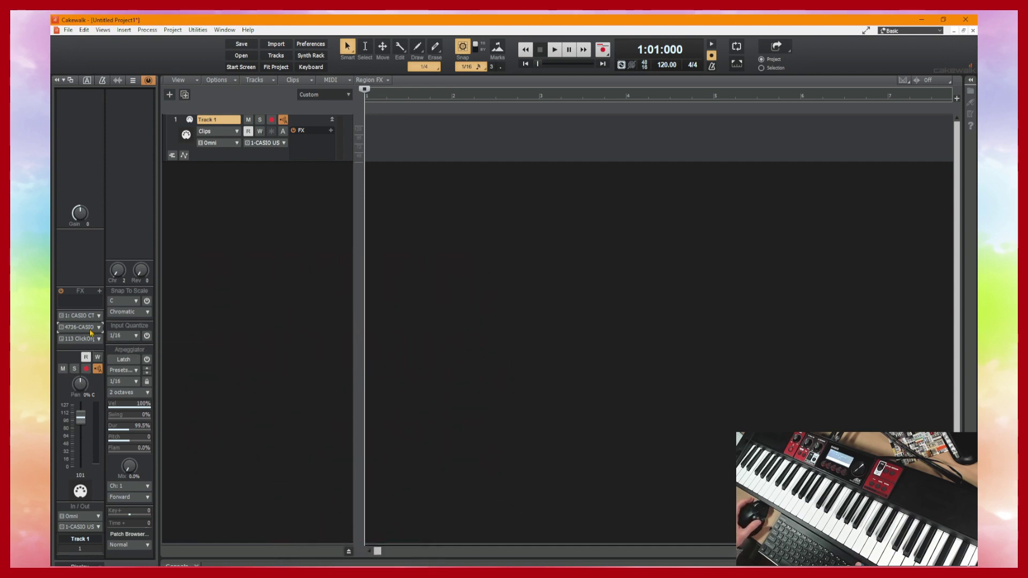
pyautogui.click(99, 329)
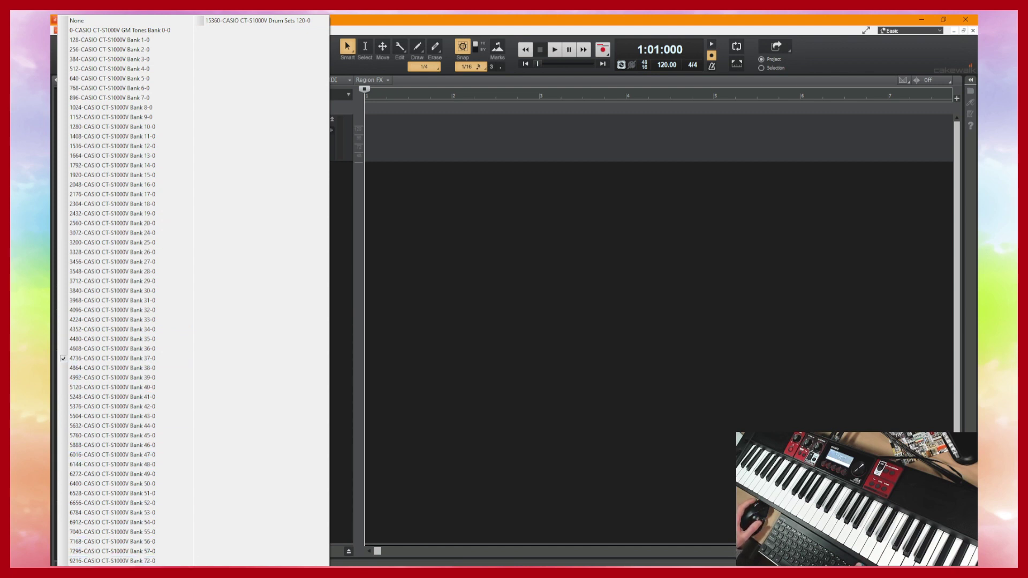
pyautogui.press('Escape')
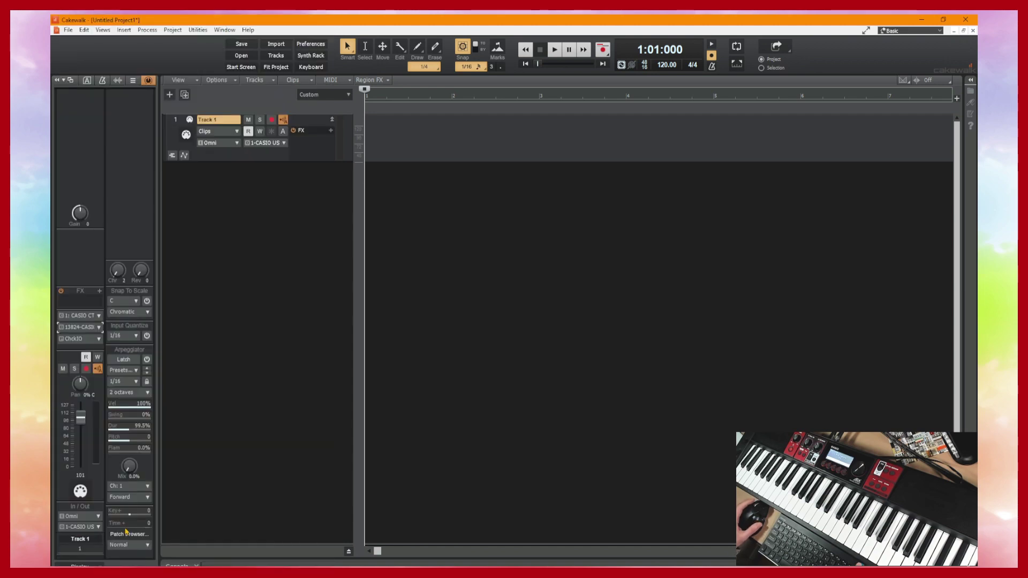
# Step: Pick the first patch of the 13824 CASIO CT-S1000V Lyric Bank for Track 1
pyautogui.click(98, 342)
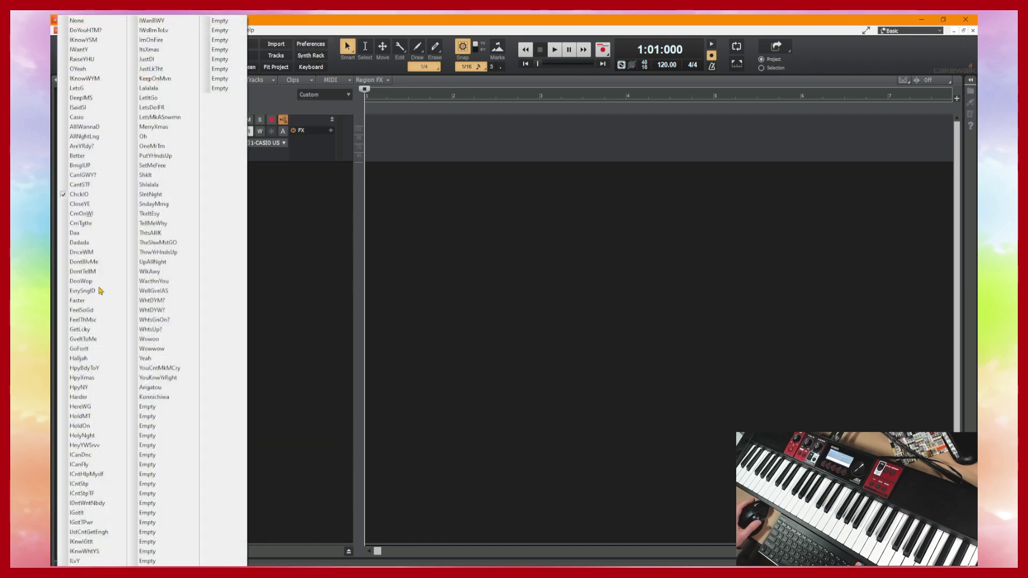
pyautogui.click(93, 31)
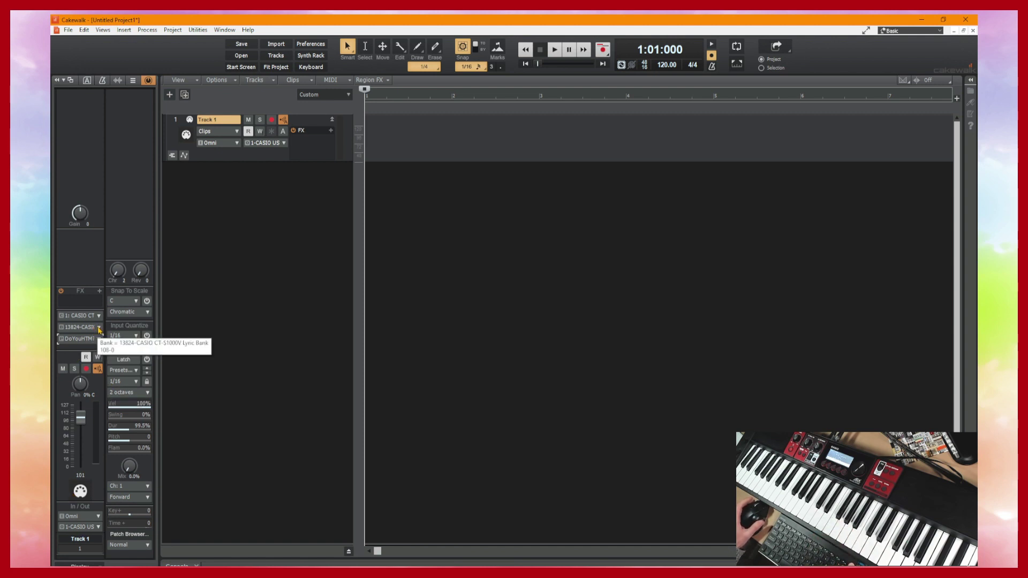
pyautogui.click(99, 328)
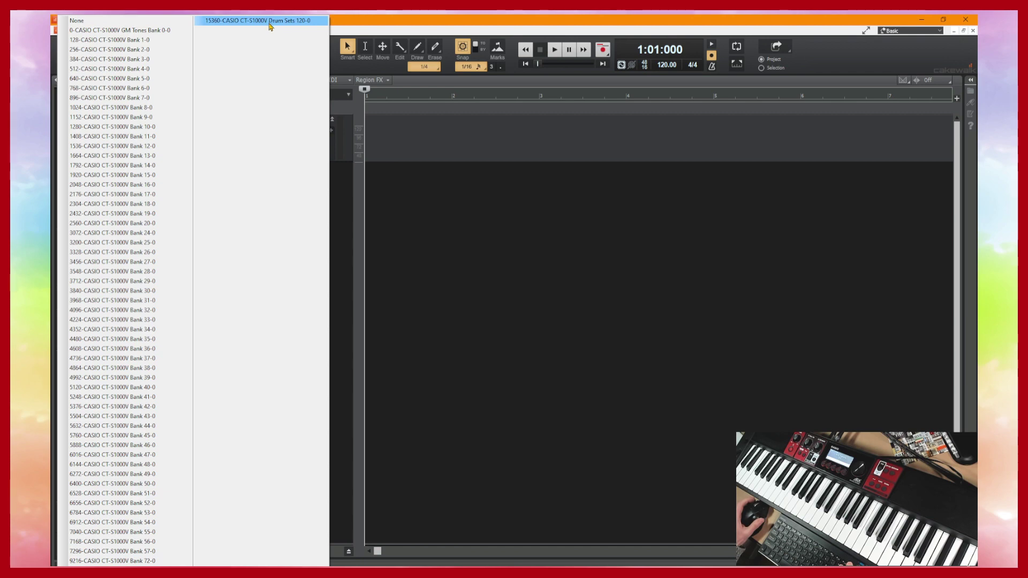
pyautogui.click(420, 321)
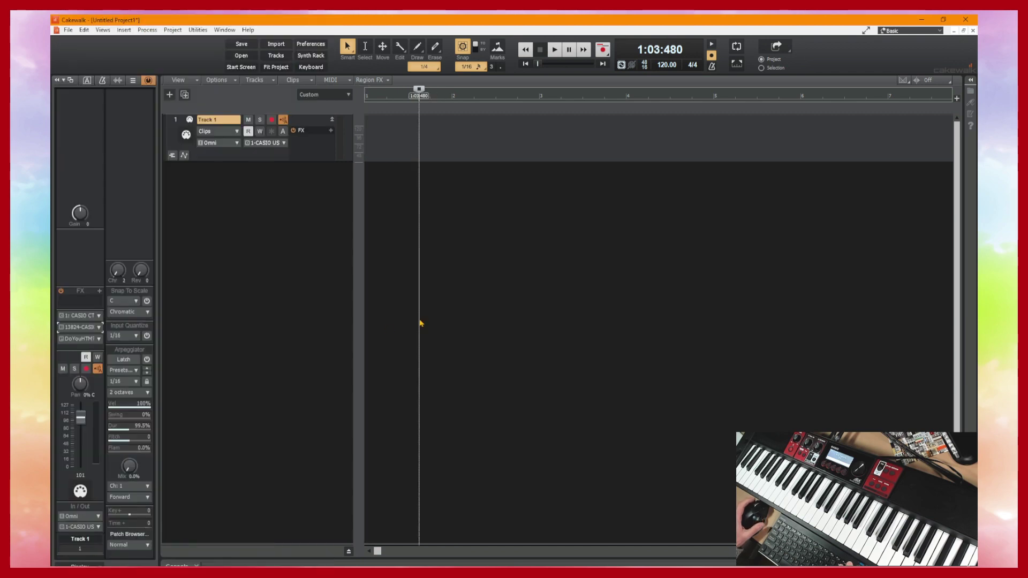
# Step: In the Patch Browser, filter CASIO CT-S1000V Patch tones by 'Smpl' and assign 802 SmplDrm
pyautogui.click(130, 534)
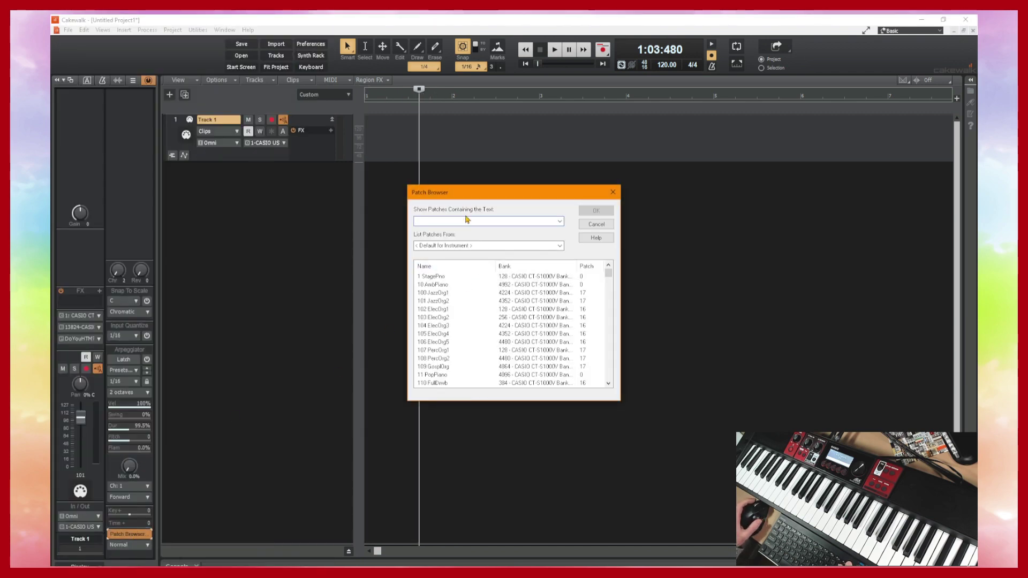
pyautogui.click(559, 246)
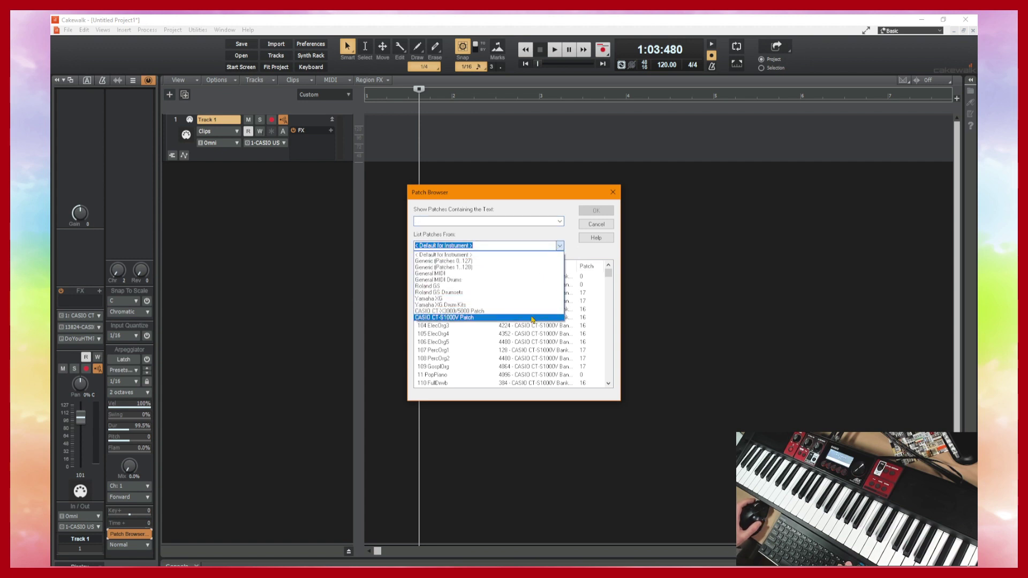
pyautogui.click(533, 317)
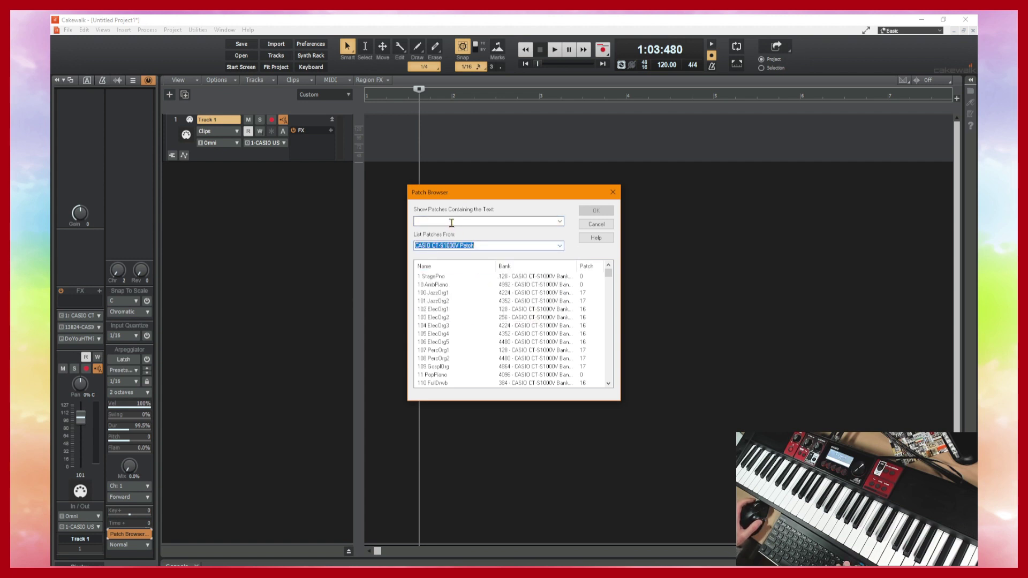
pyautogui.click(451, 223)
pyautogui.write('S')
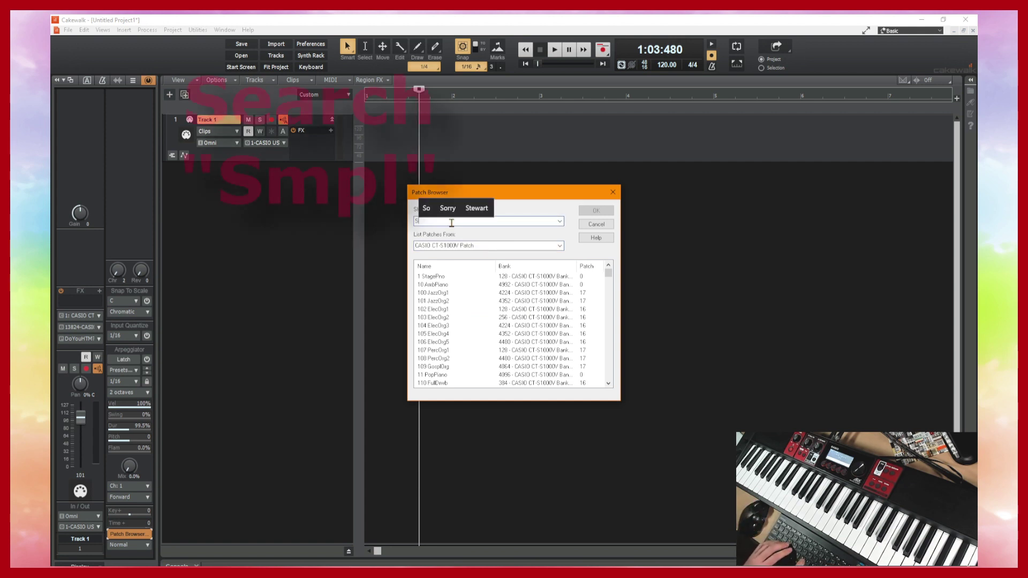
pyautogui.write('mpl')
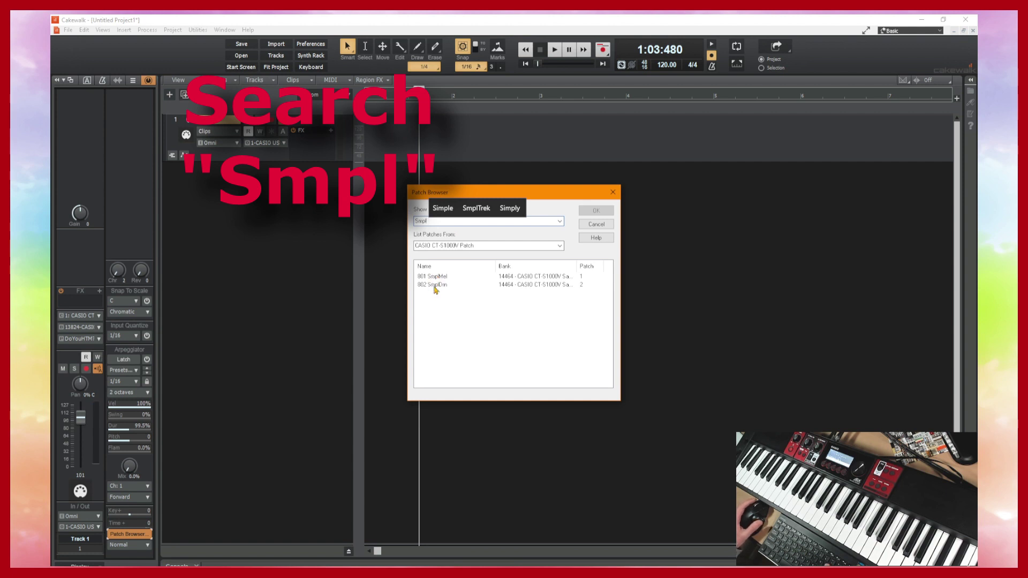
pyautogui.click(434, 287)
pyautogui.click(595, 212)
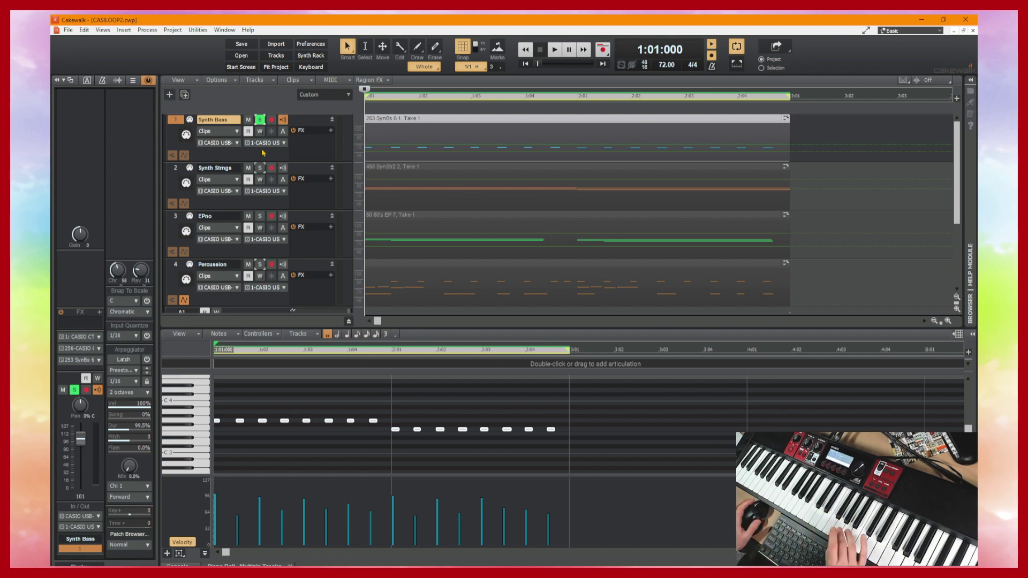
# Step: Play the loop and confirm the metronome's Use MIDI Note settings in Preferences
pyautogui.click(555, 52)
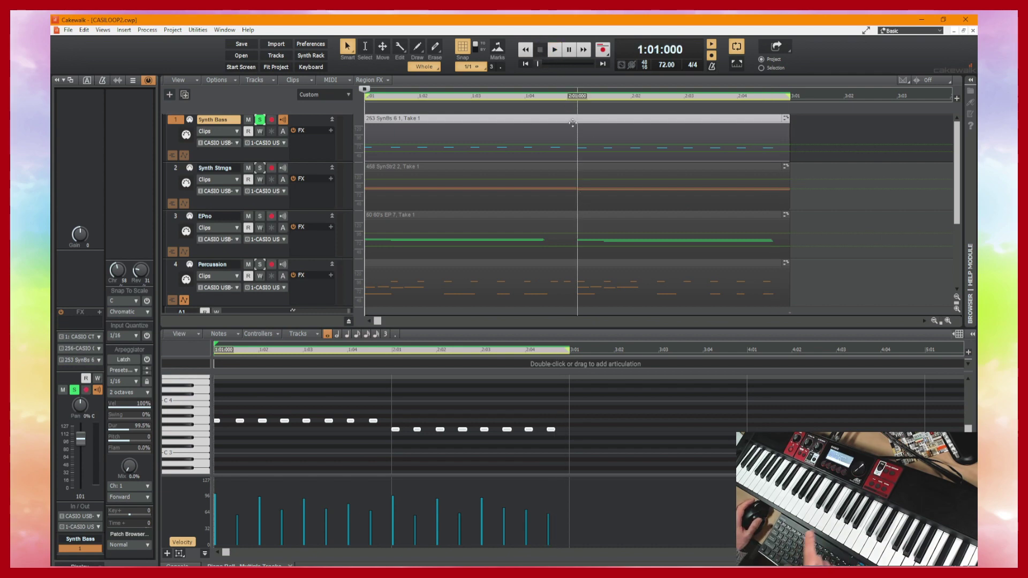
pyautogui.rightClick(713, 68)
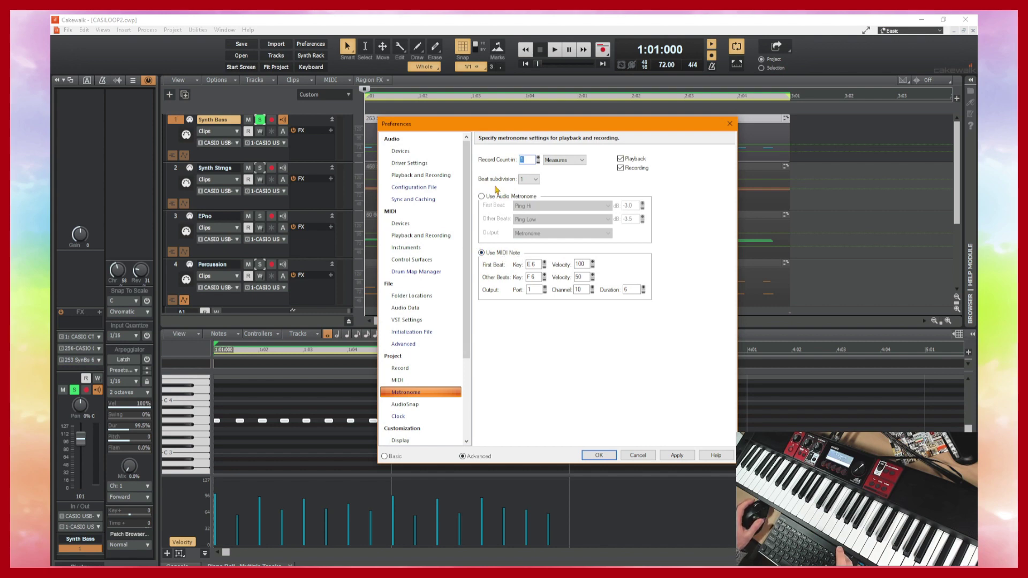
pyautogui.click(597, 455)
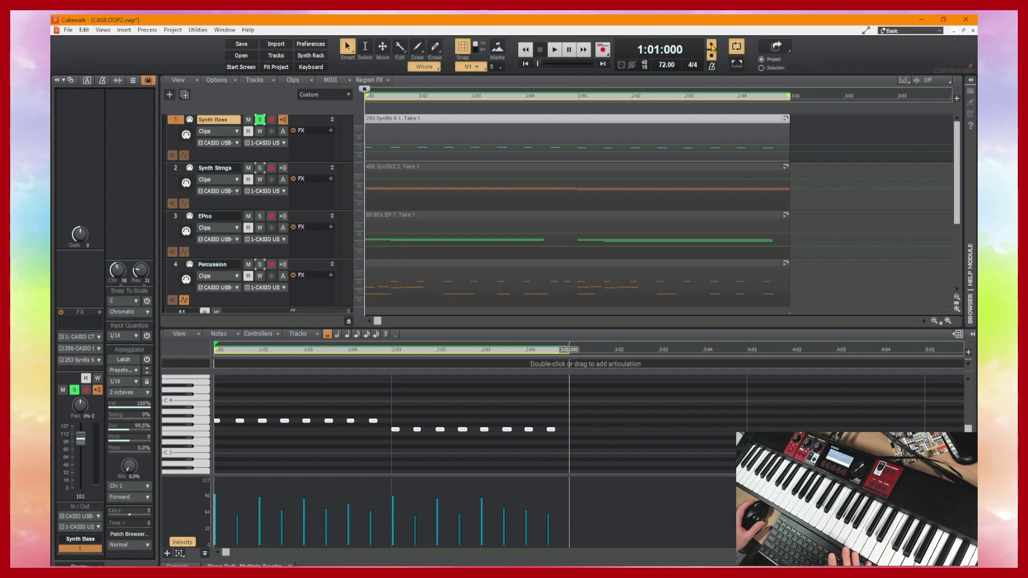
pyautogui.click(712, 45)
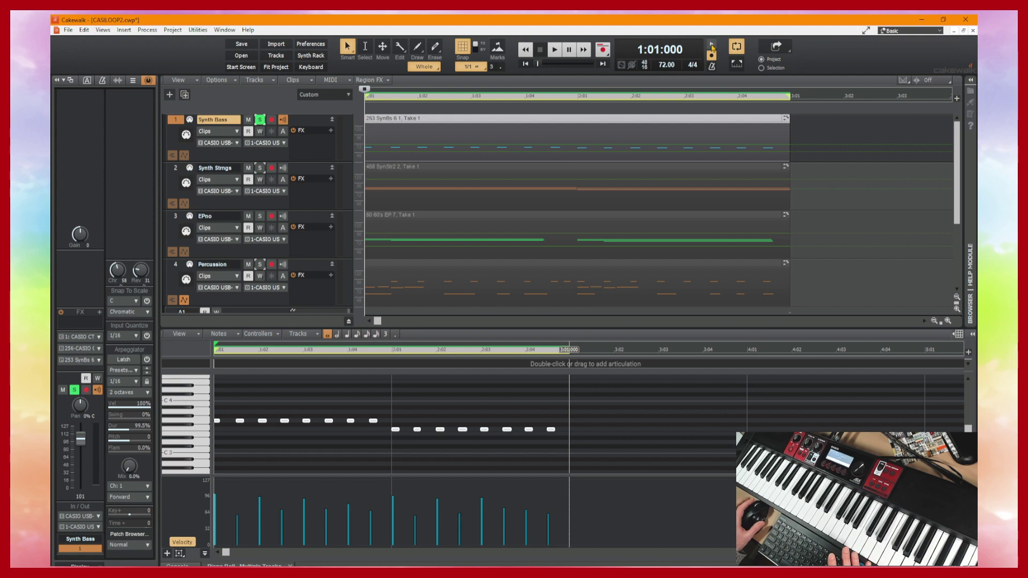
# Step: Play the loop, then solo Synth Strngs with Synth Bass and audition the pair
pyautogui.click(556, 50)
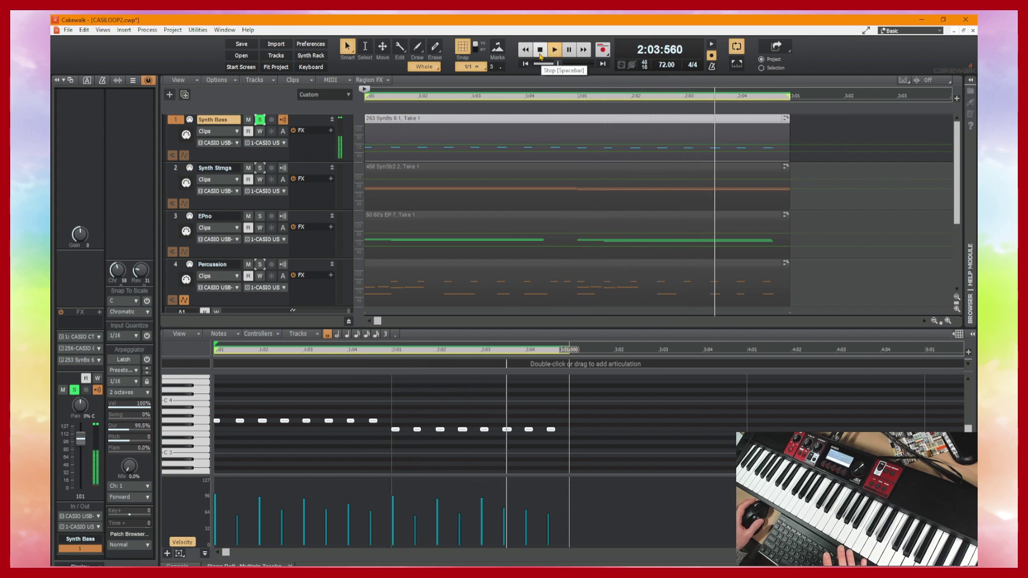
pyautogui.click(540, 54)
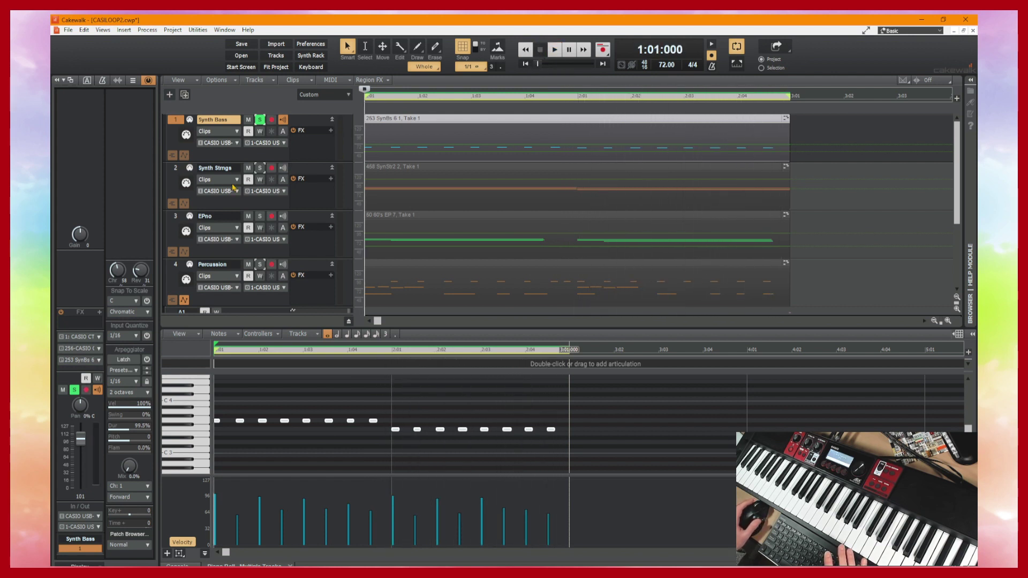
pyautogui.click(260, 167)
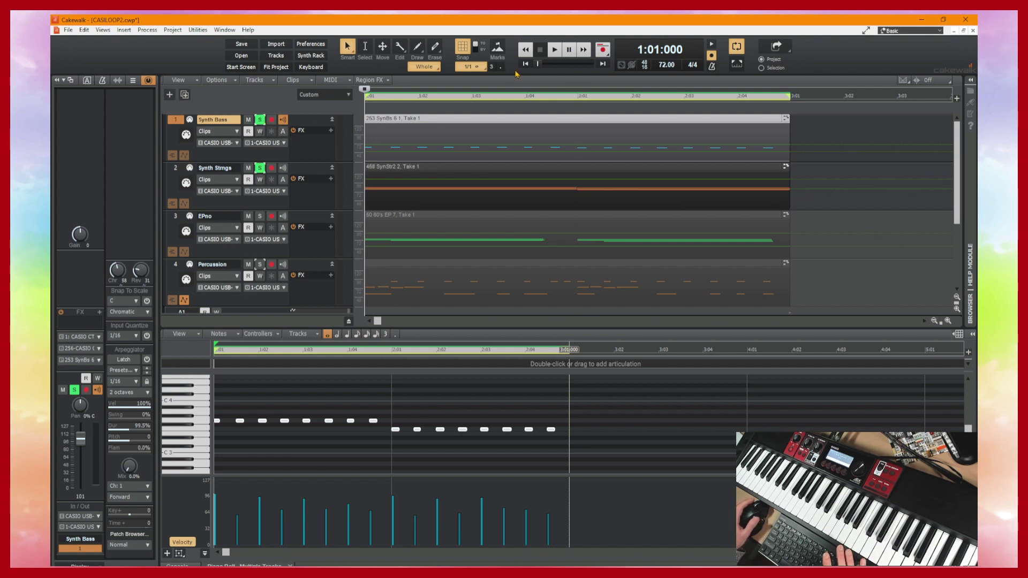
pyautogui.click(554, 54)
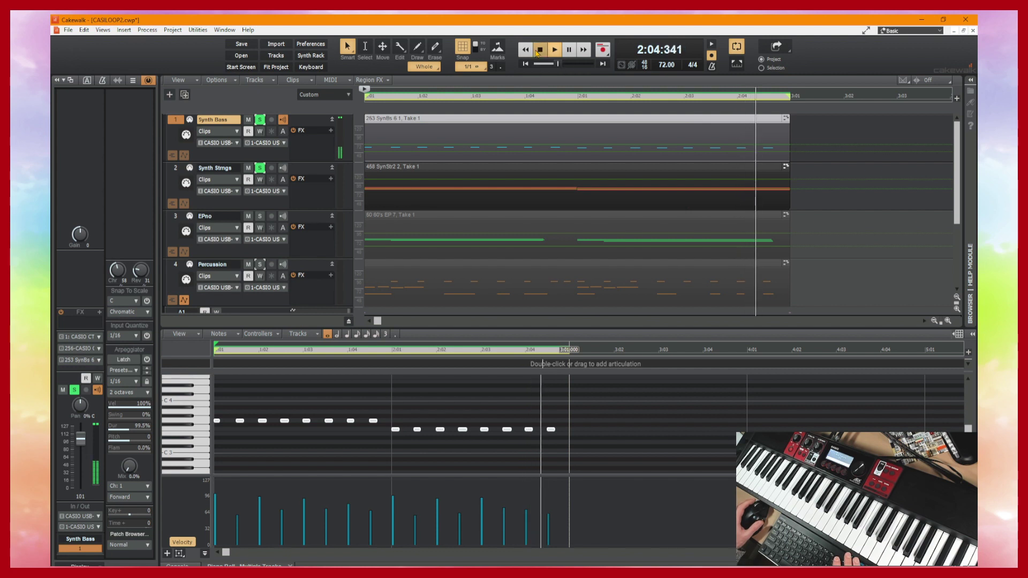
pyautogui.click(539, 49)
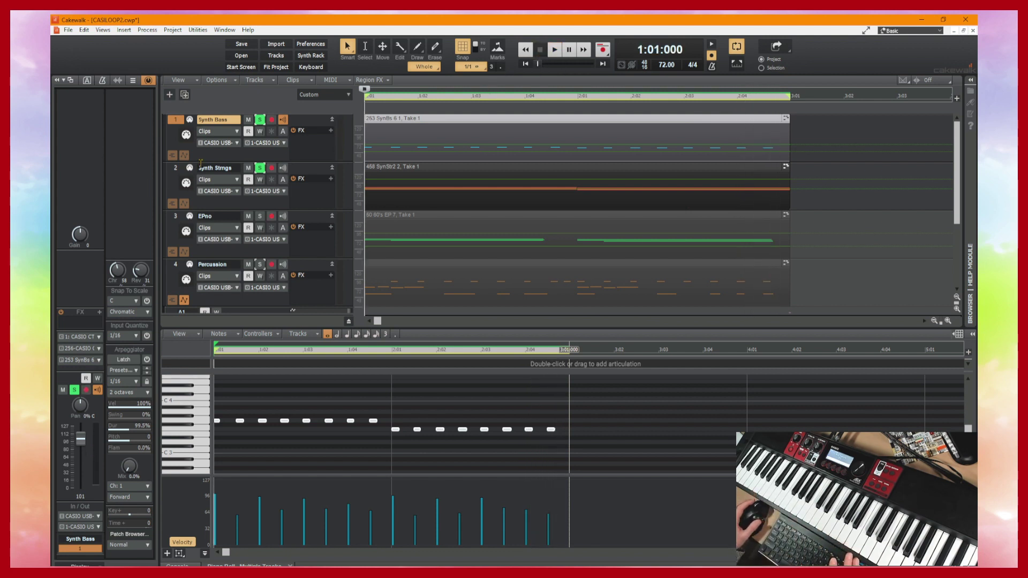
pyautogui.click(174, 171)
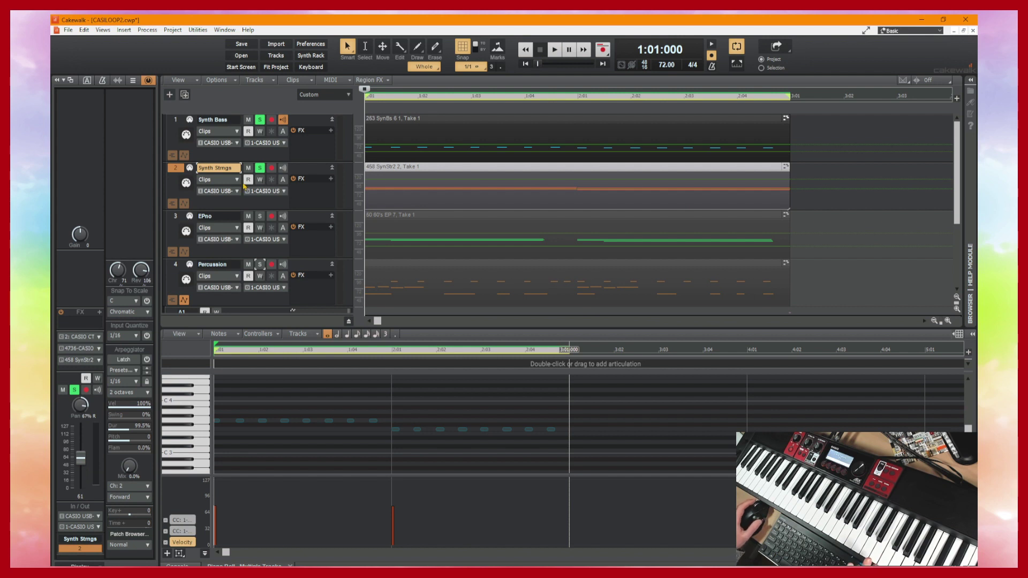
# Step: Solo EPno too and play the three soloed tracks
pyautogui.click(176, 222)
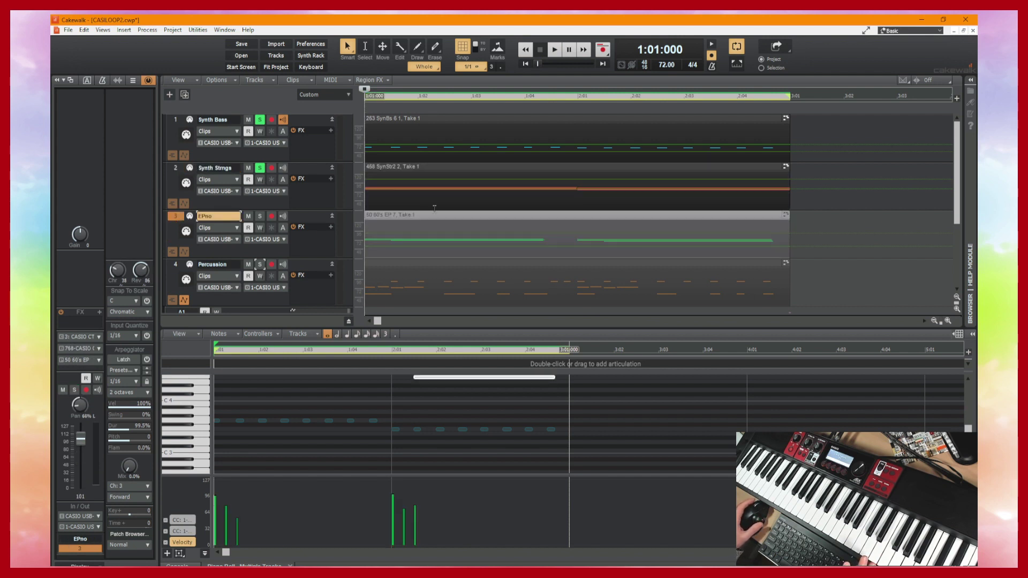
pyautogui.click(259, 216)
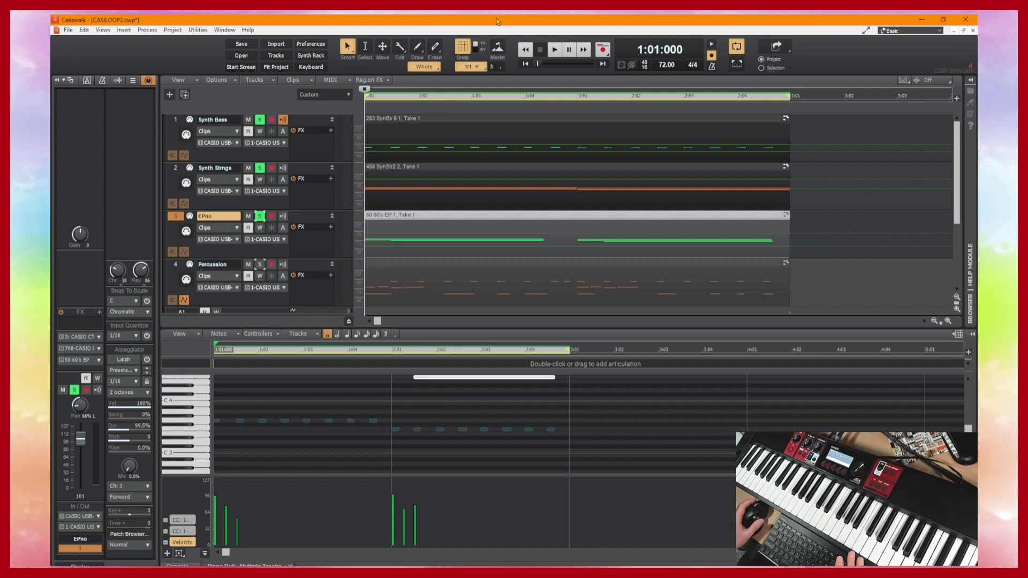
pyautogui.click(554, 50)
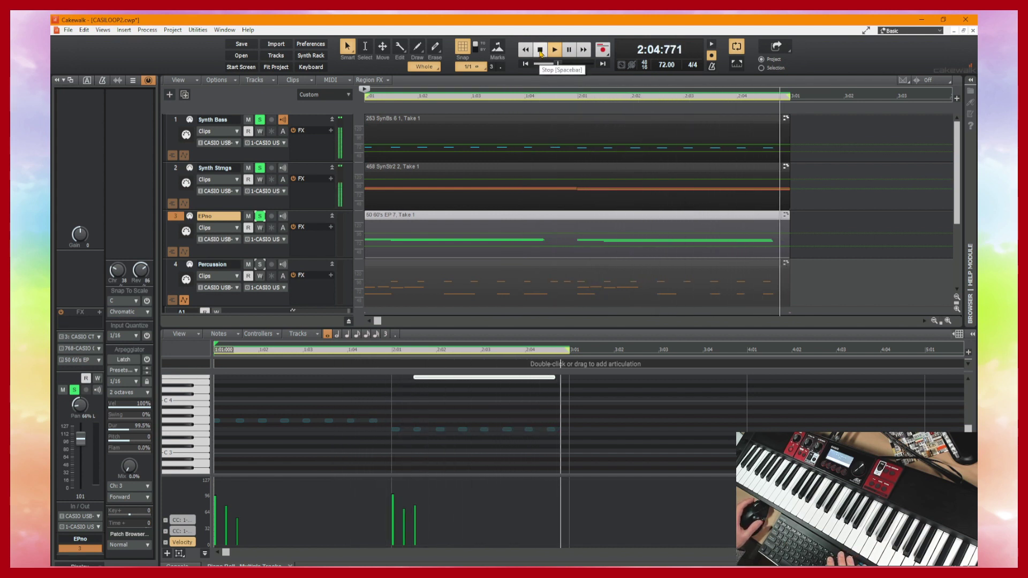
pyautogui.click(541, 51)
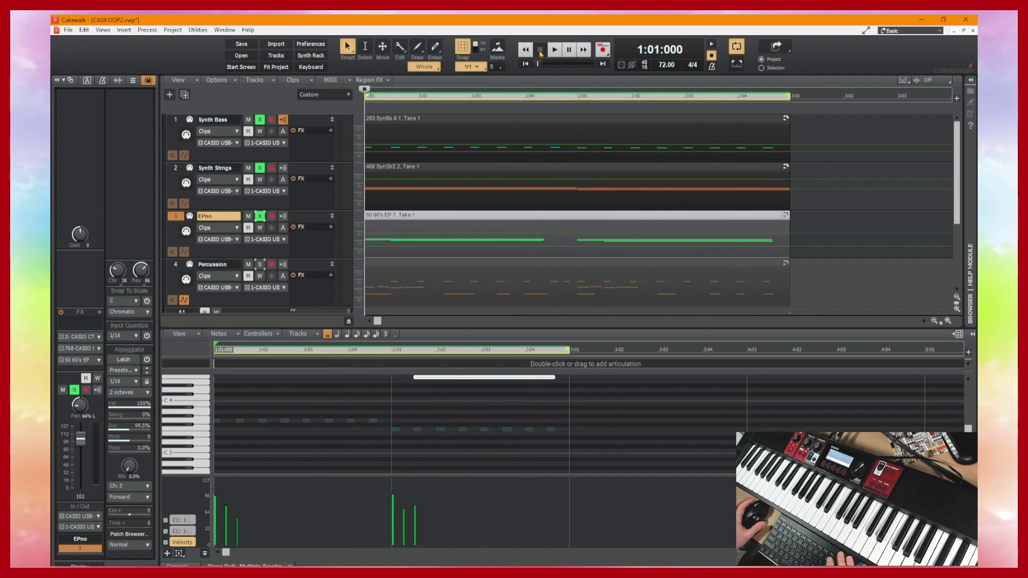
# Step: Unsolo EPno, Synth Strngs and Synth Bass, then play the full four-track loop
pyautogui.click(174, 266)
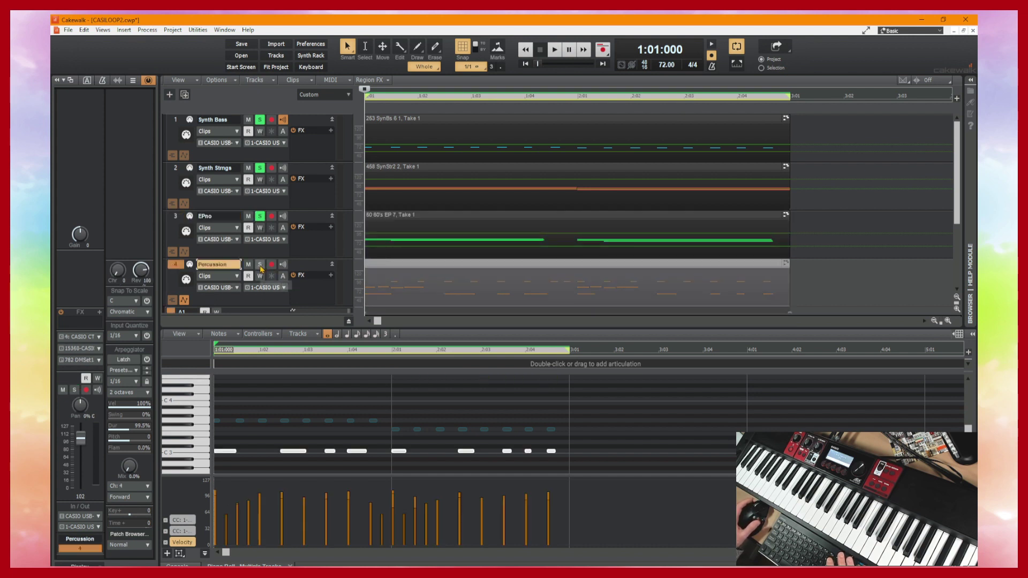
pyautogui.click(259, 216)
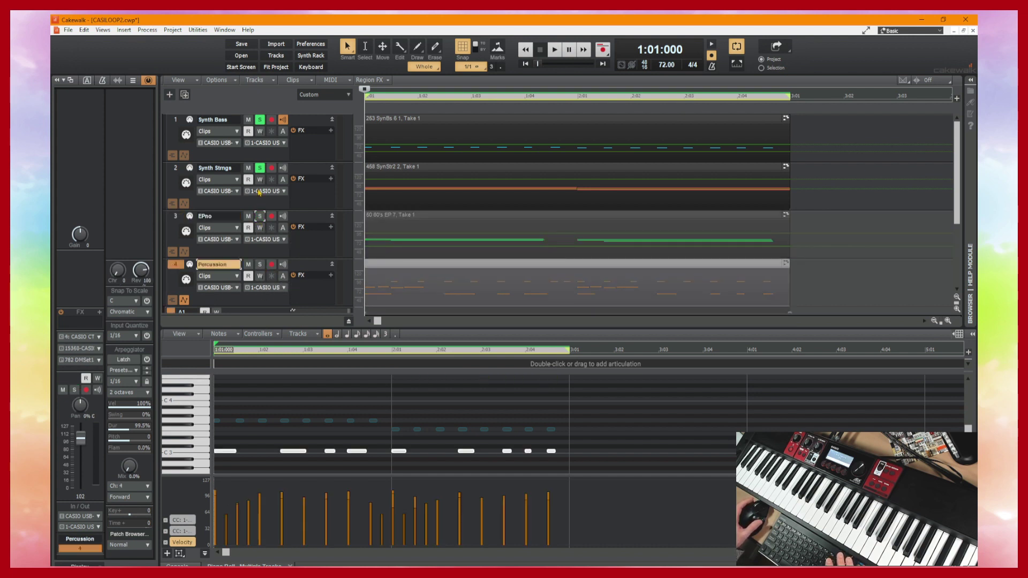
pyautogui.click(259, 169)
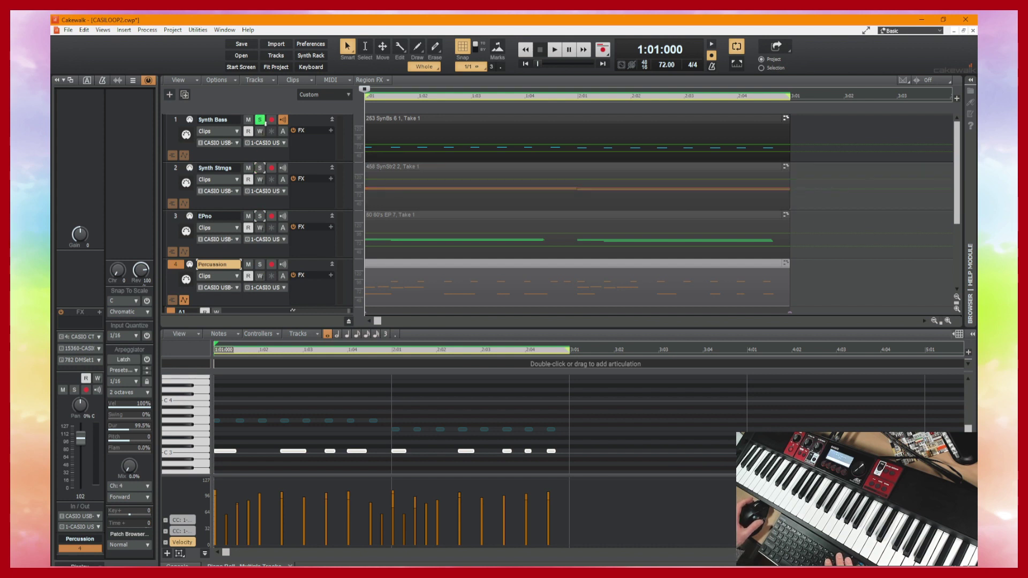
pyautogui.click(260, 120)
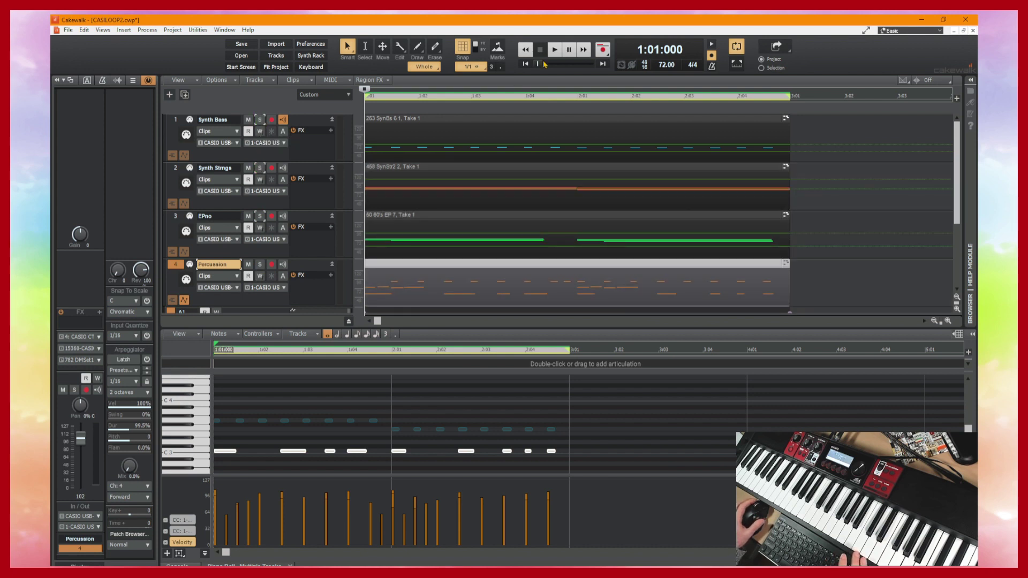
pyautogui.click(555, 51)
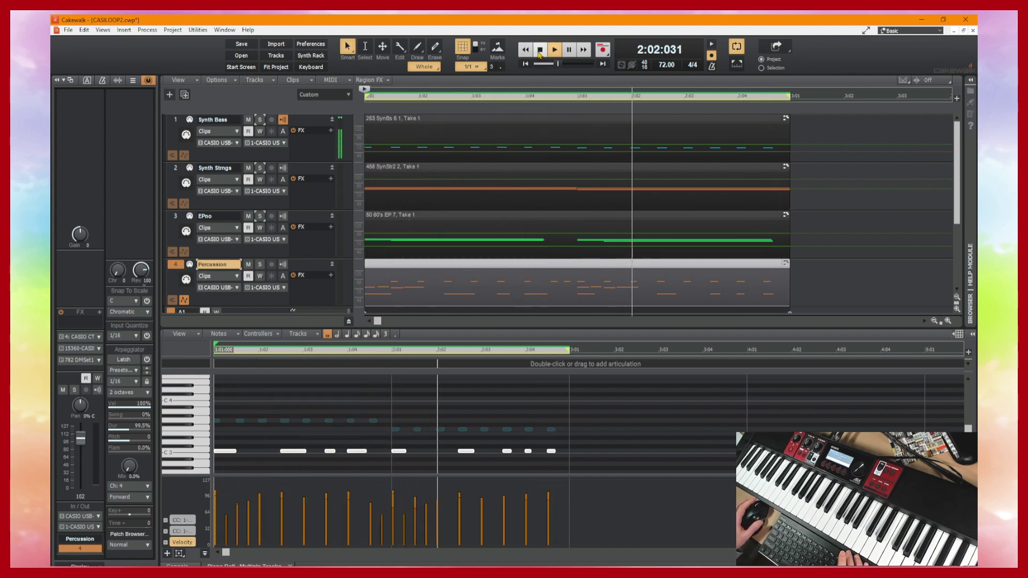
pyautogui.click(539, 51)
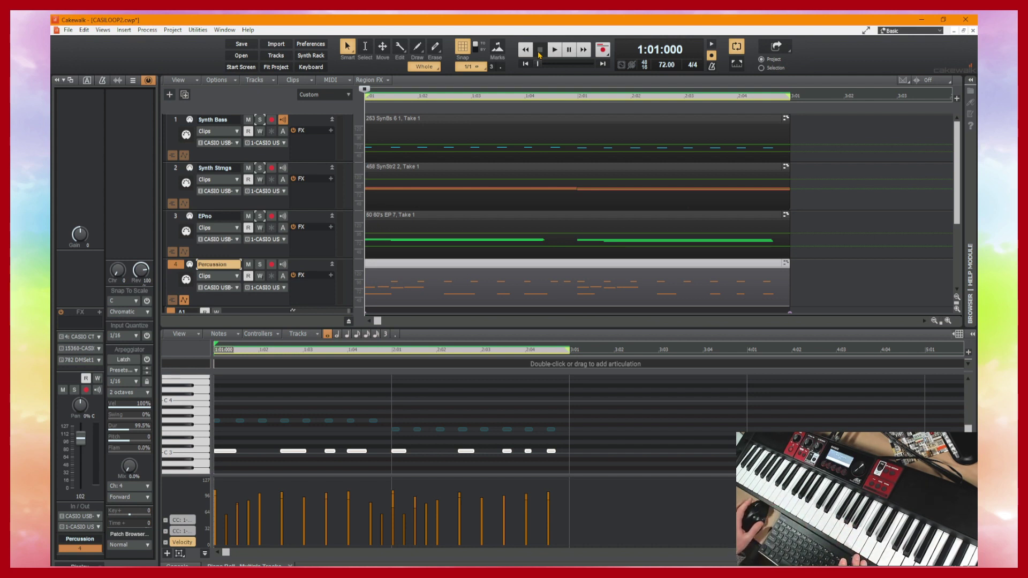
# Step: Select the Synth Bass, Synth Strngs, EPno and Percussion clips and save CASILOOP2
pyautogui.click(445, 117)
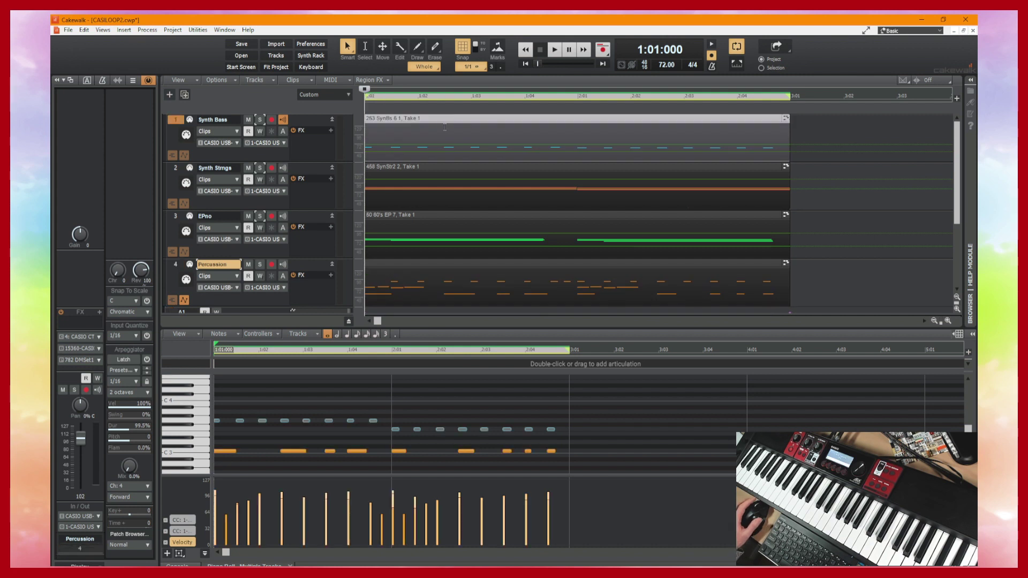
pyautogui.click(424, 166)
pyautogui.keyDown('ctrl'); pyautogui.click(424, 218); pyautogui.keyUp('ctrl')
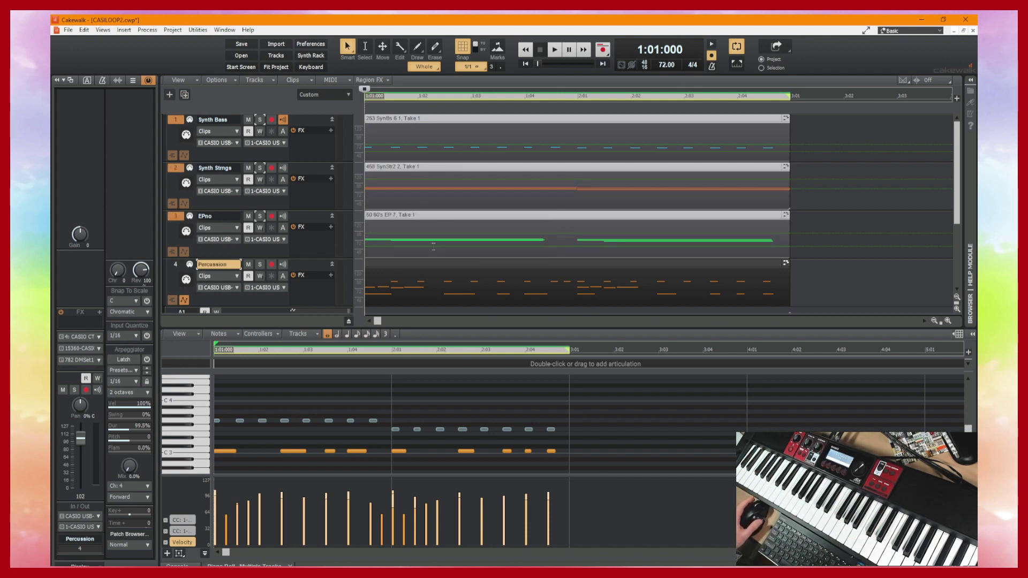
pyautogui.keyDown('ctrl'); pyautogui.click(426, 263); pyautogui.keyUp('ctrl')
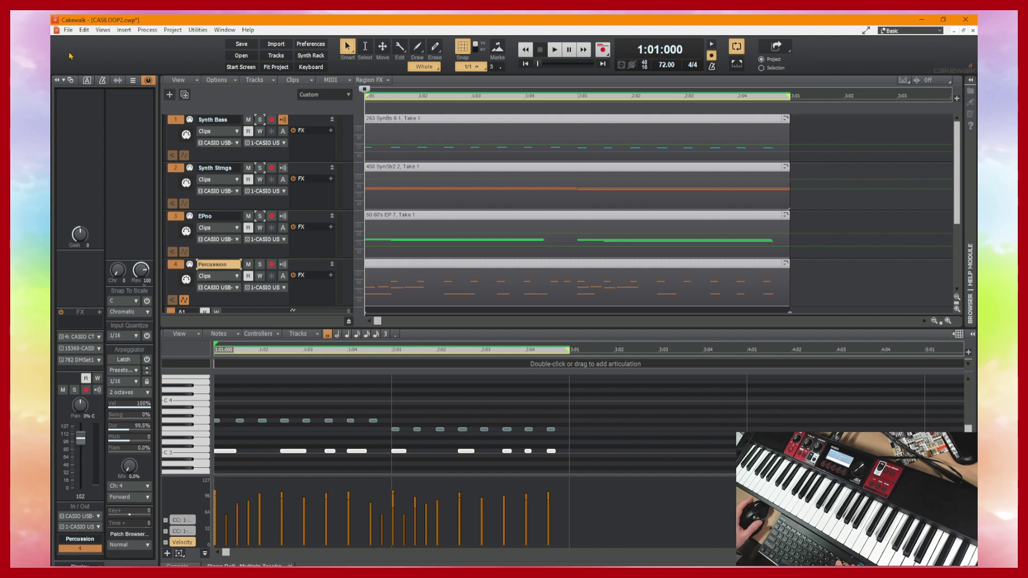
pyautogui.hotkey('ctrl', 's')
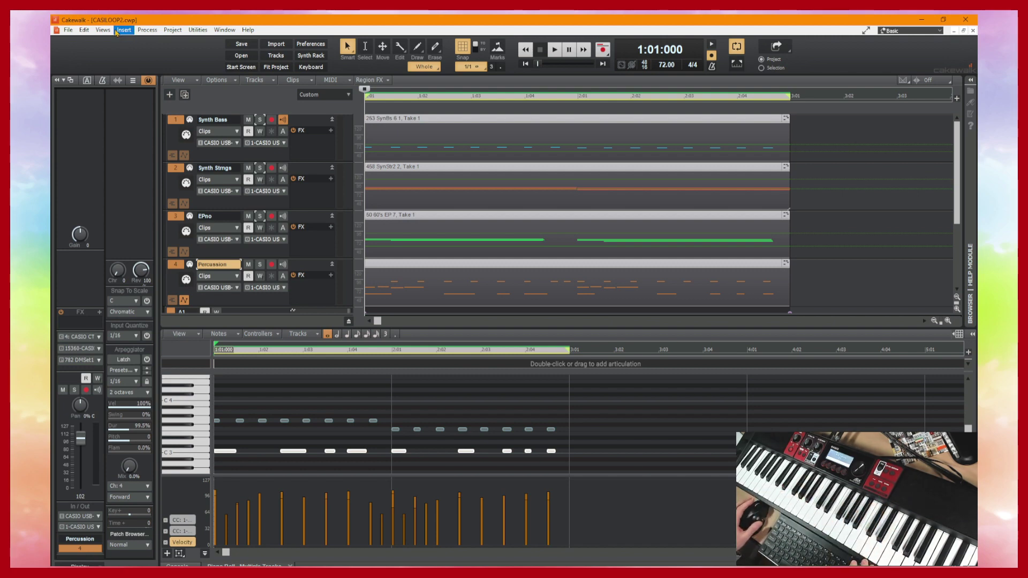
pyautogui.click(65, 31)
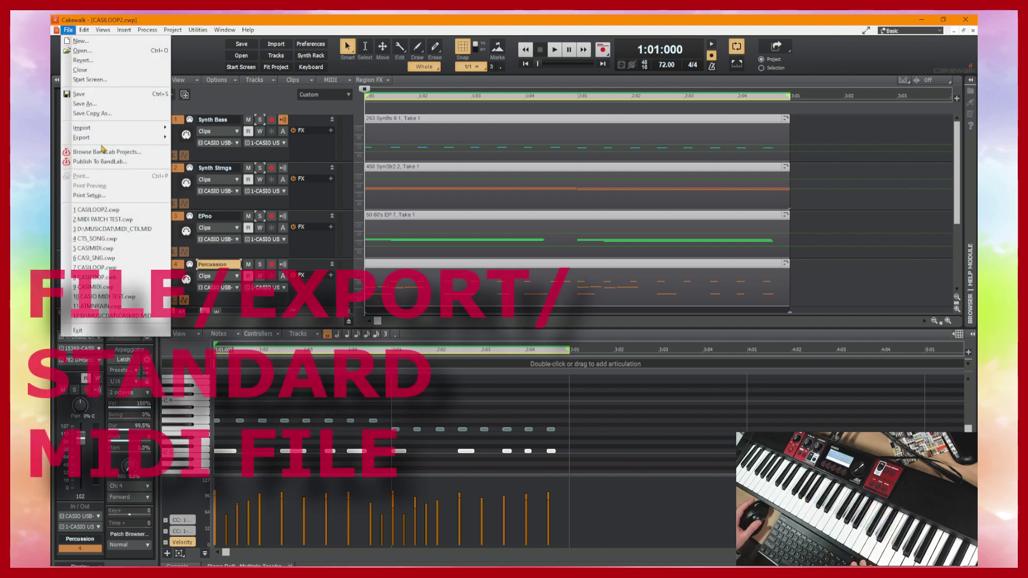
# Step: Save the loop as a Standard MIDI File over CASILOOP2.mid, confirming the replacement
pyautogui.moveTo(91, 138)
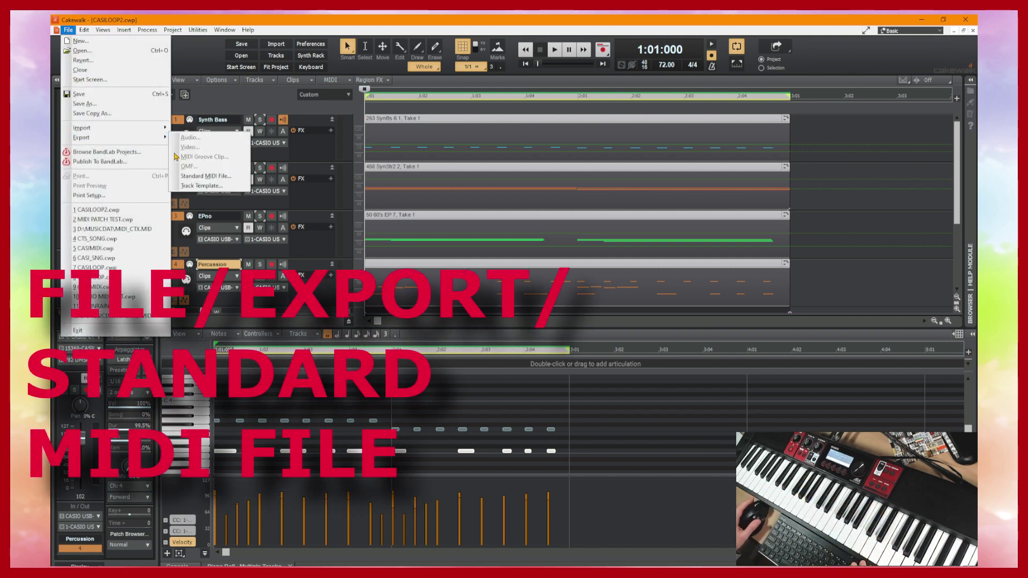
pyautogui.click(192, 179)
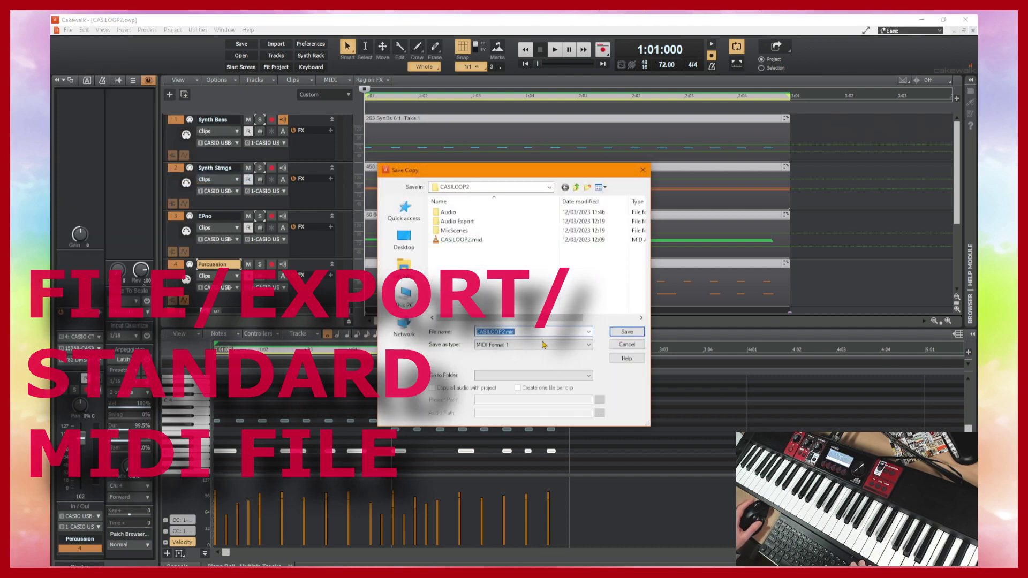
pyautogui.click(460, 240)
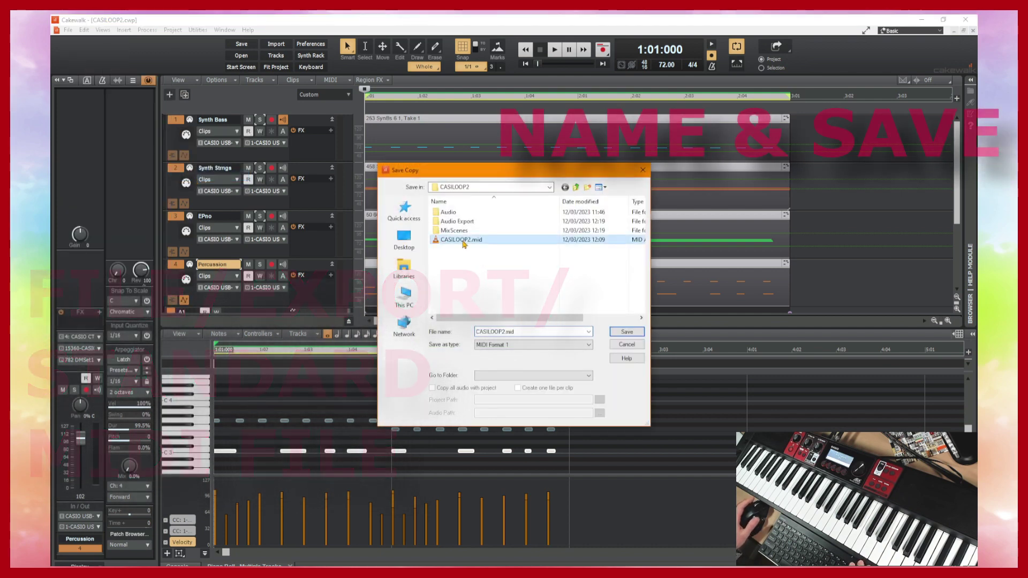
pyautogui.click(628, 333)
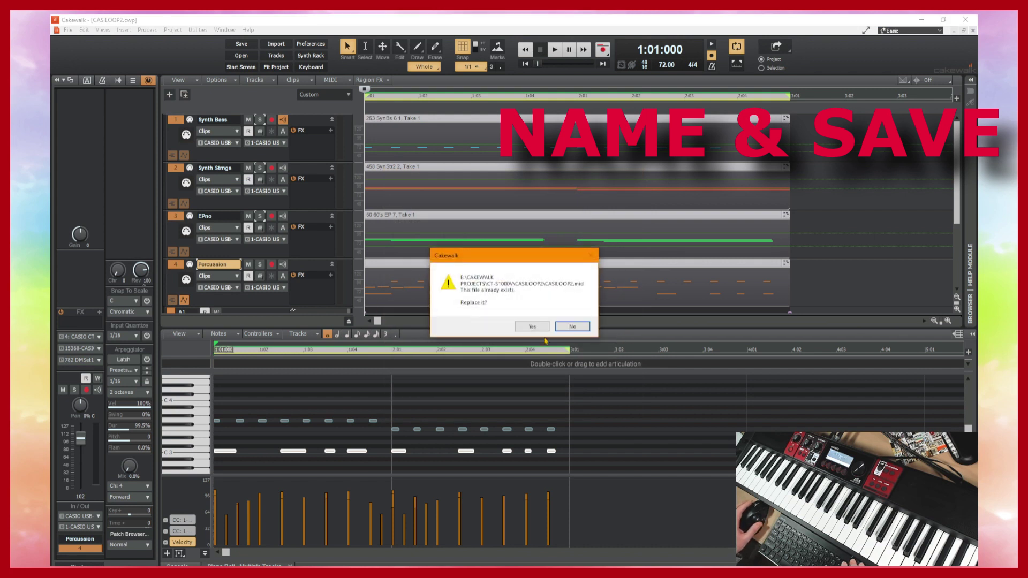
pyautogui.click(531, 326)
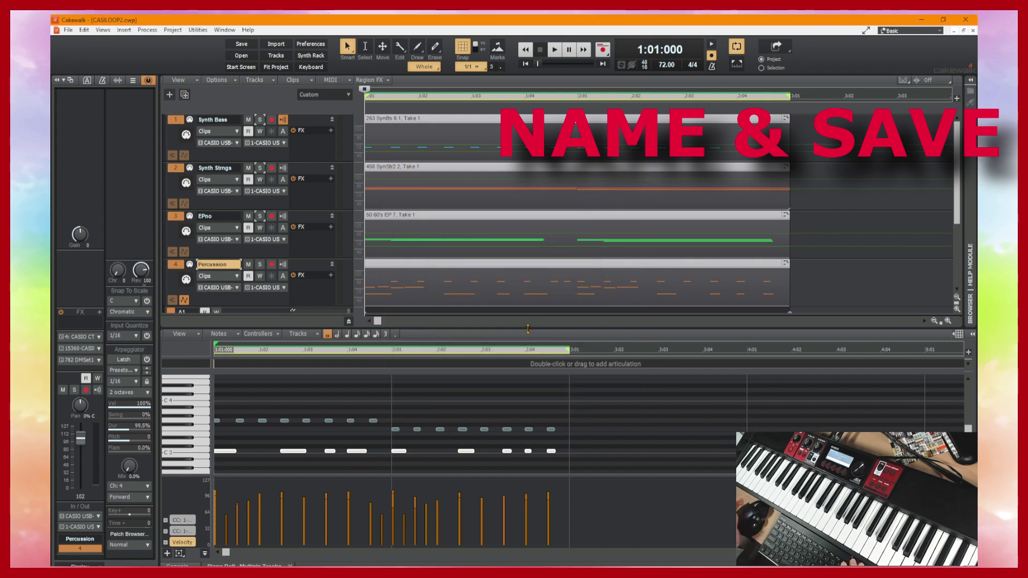